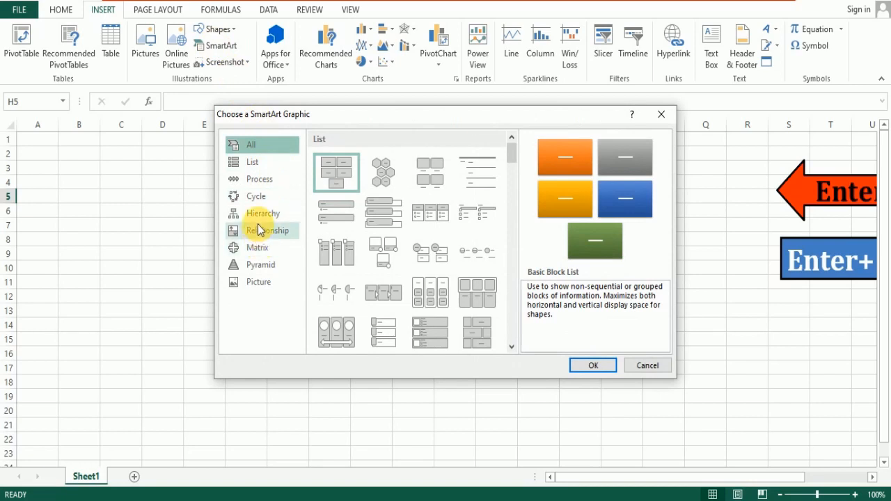
Insert the Organization Chart SmartArt graphic from the Hierarchy category into the sheet.
click(259, 217)
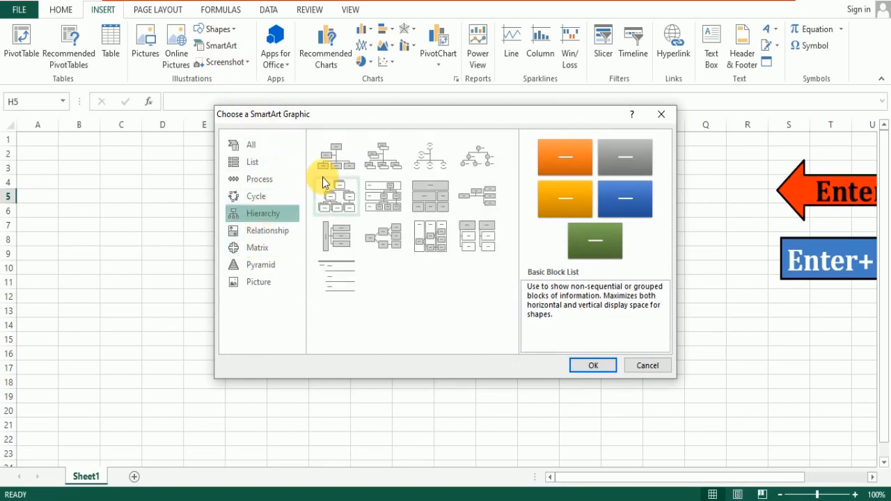
click(331, 158)
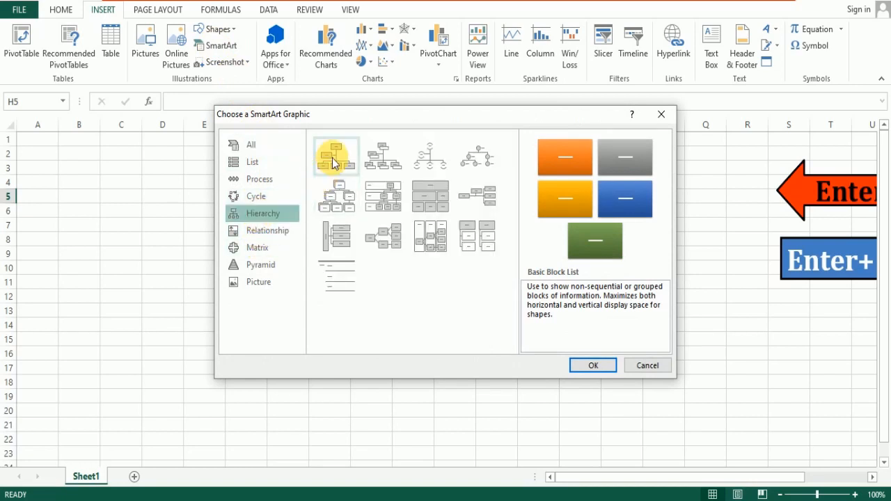
click(591, 366)
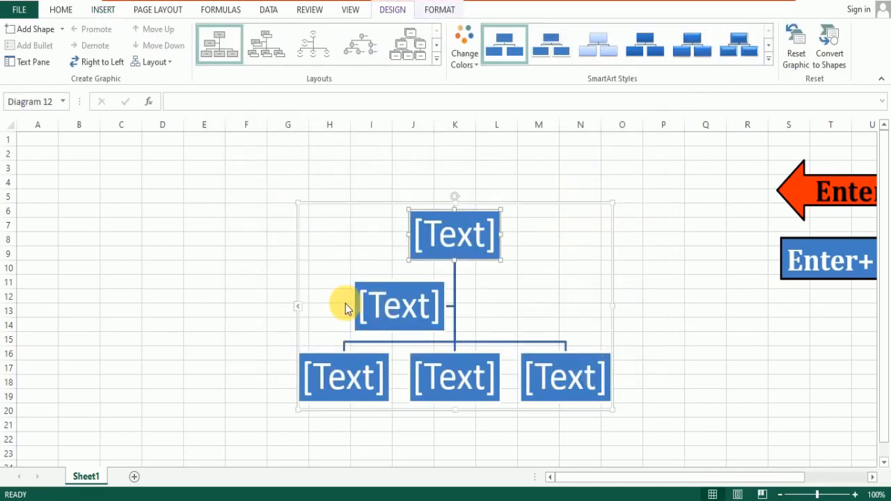
Open the chart's text entry list and label the top box CEO and the assistant box COO.
click(299, 308)
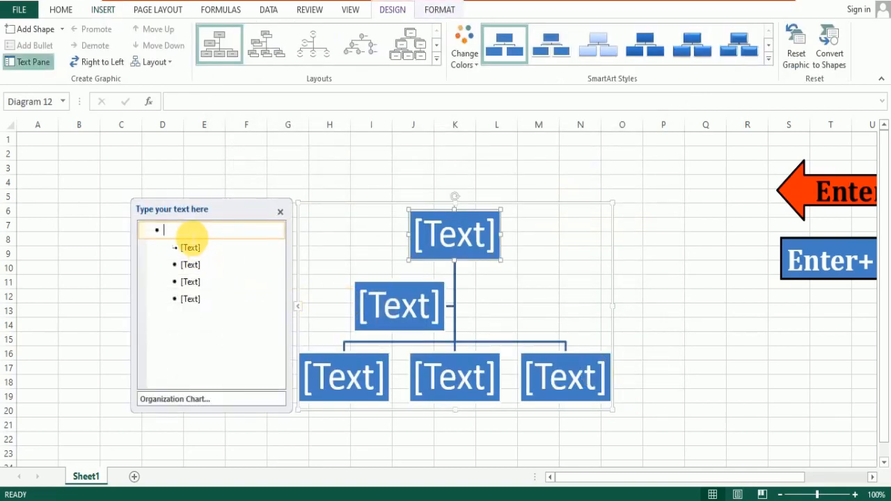
text(CEO)
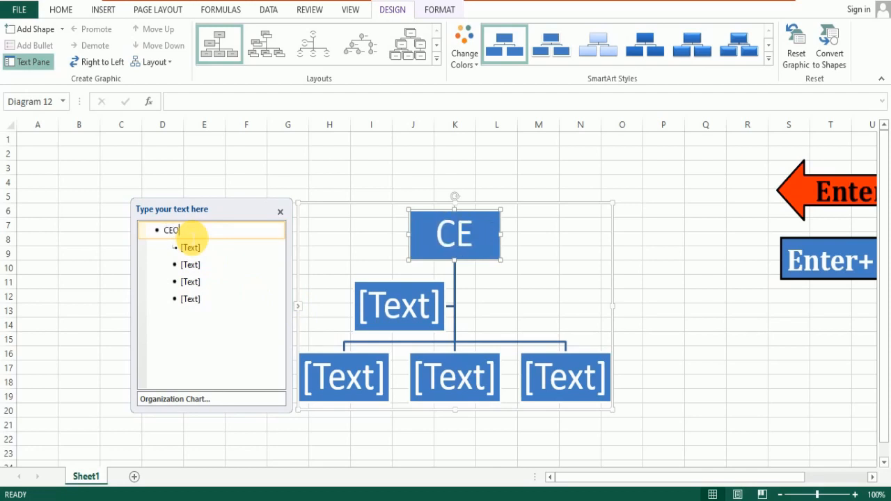
click(218, 249)
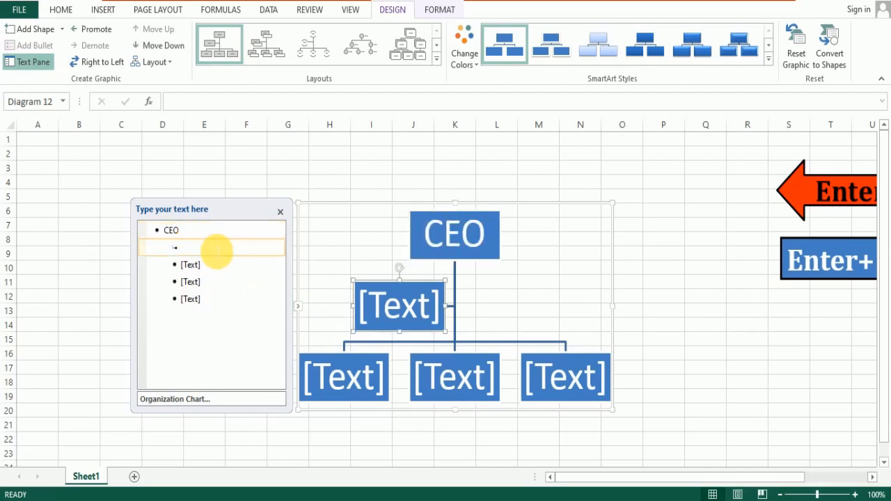
text(C)
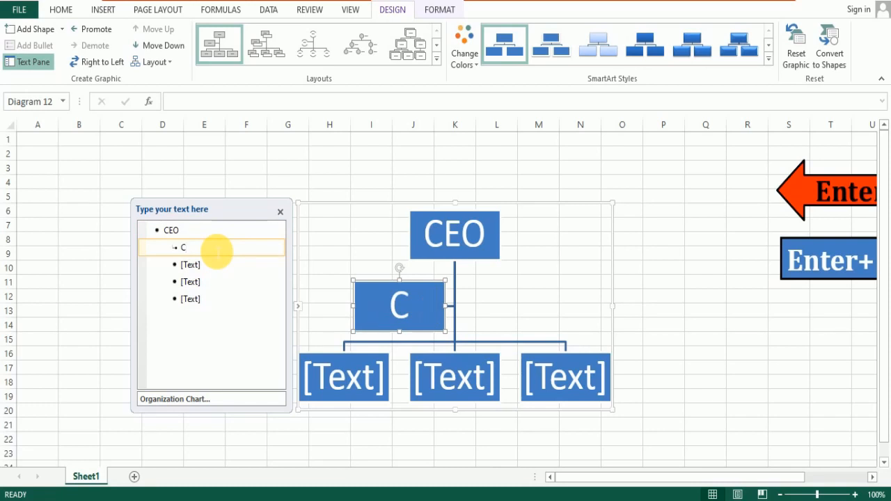
text(OO)
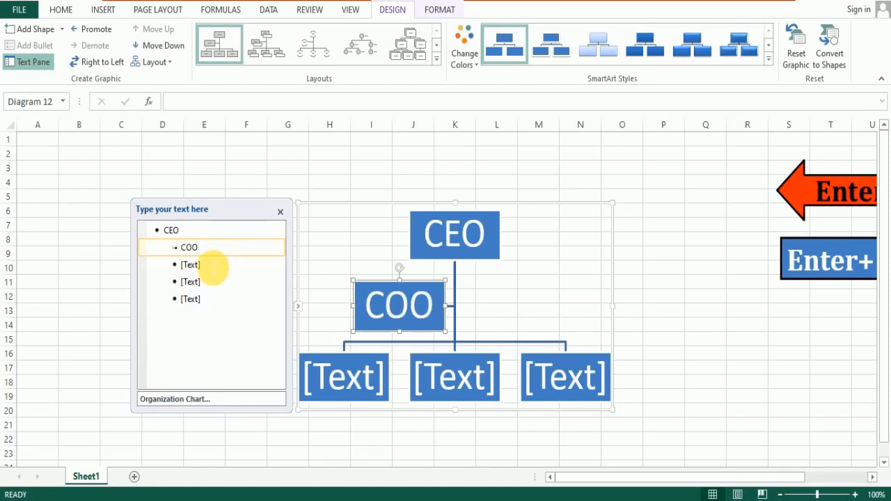
Label the three boxes in the bottom row of the chart CHRO, CFO and VP of IT.
click(212, 265)
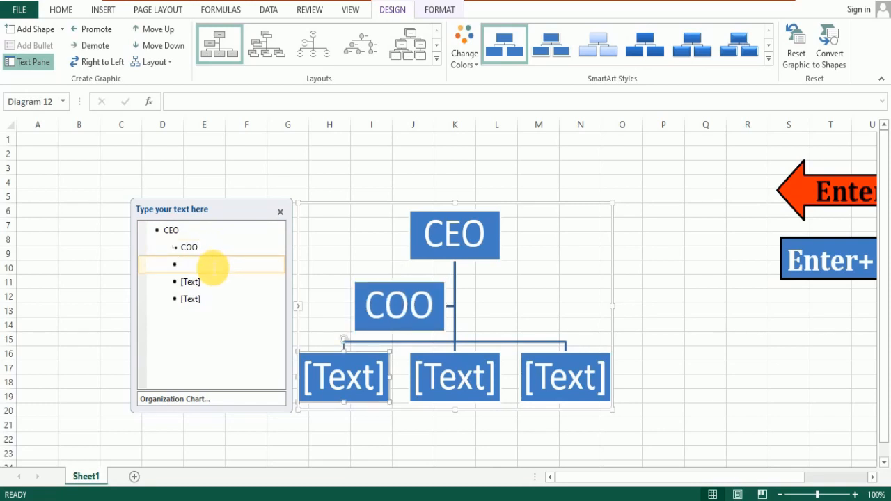
text(CHR)
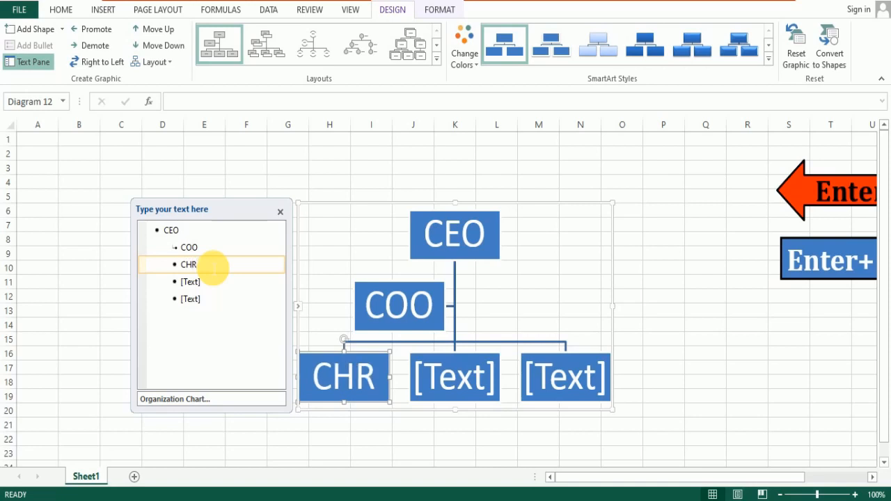
text(O)
click(208, 282)
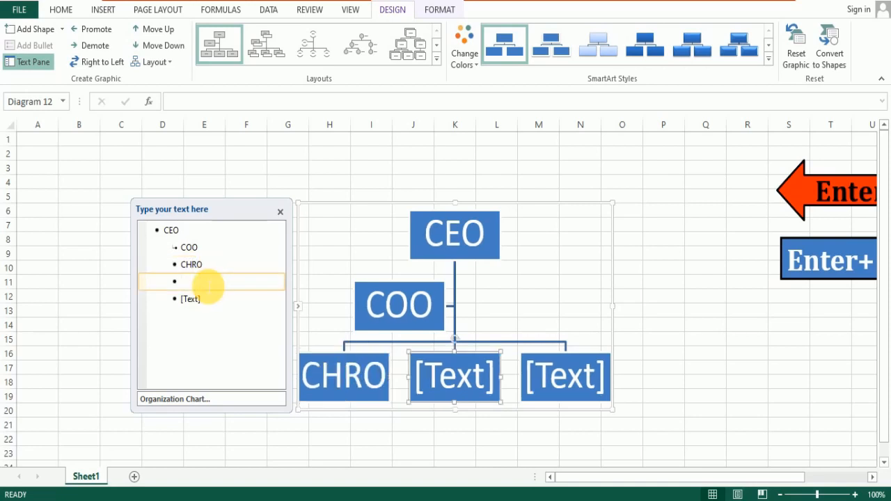
text(C)
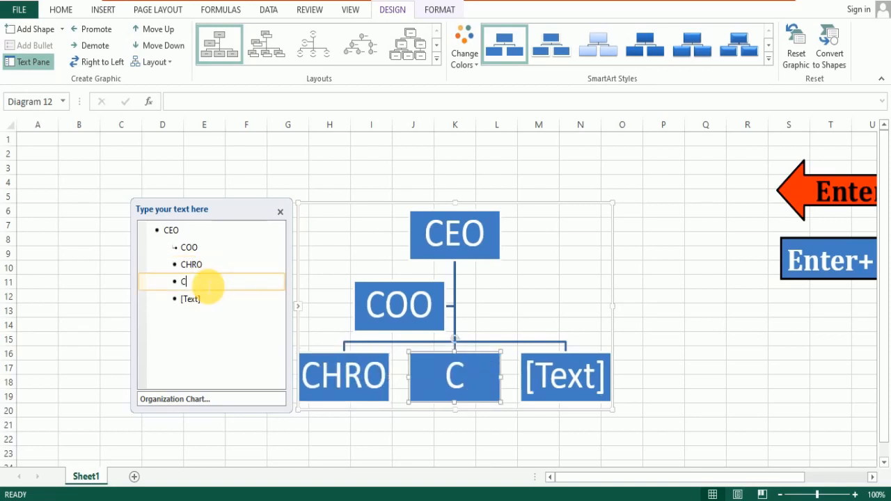
text(FO)
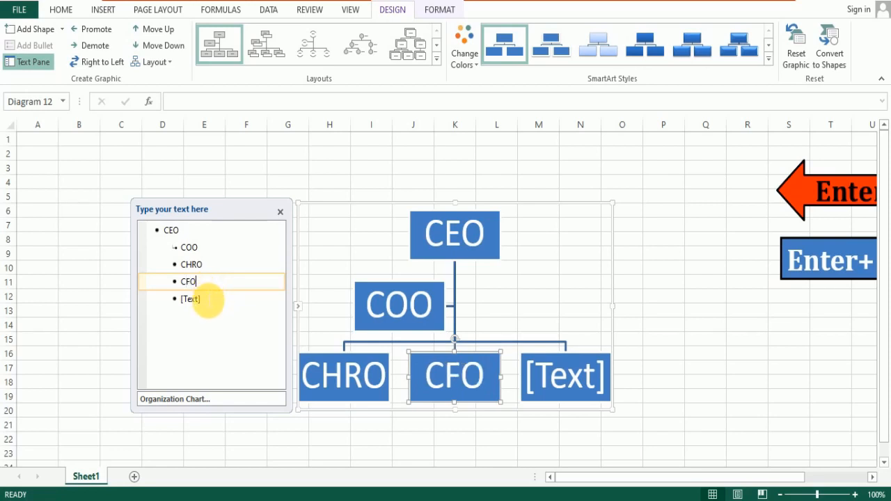
click(209, 301)
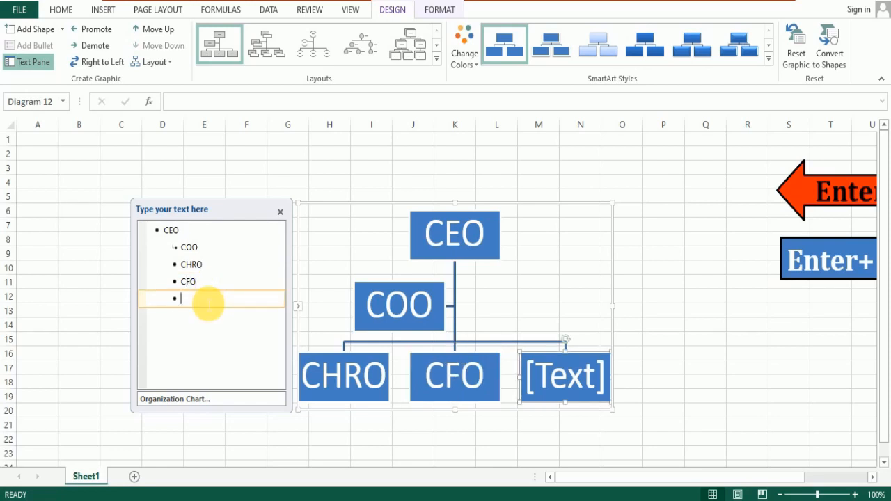
text(VP )
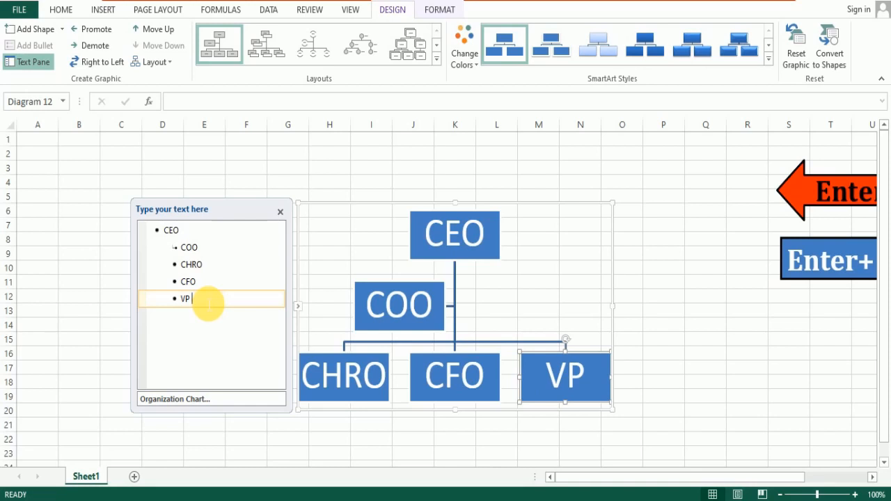
text(of)
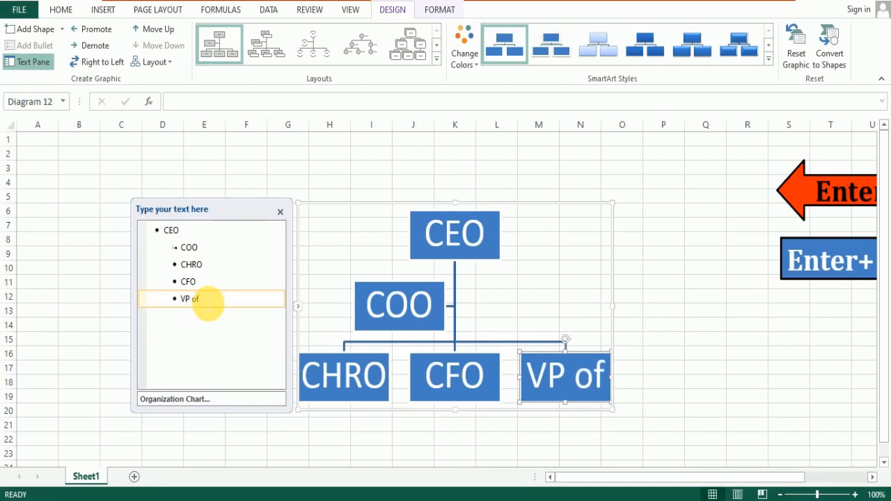
text( IT)
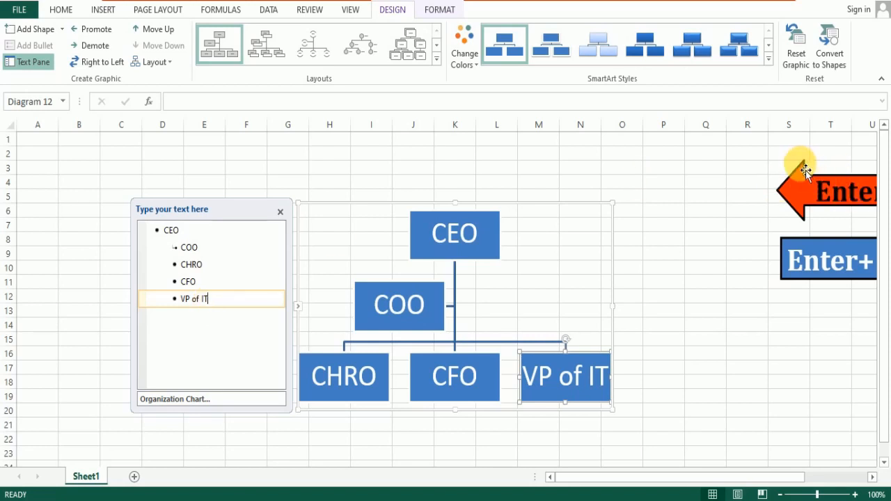
Move the red Enter arrow beside the VP of IT box and add a same-level box labelled VP of Sales after it.
drag(806, 170, 645, 350)
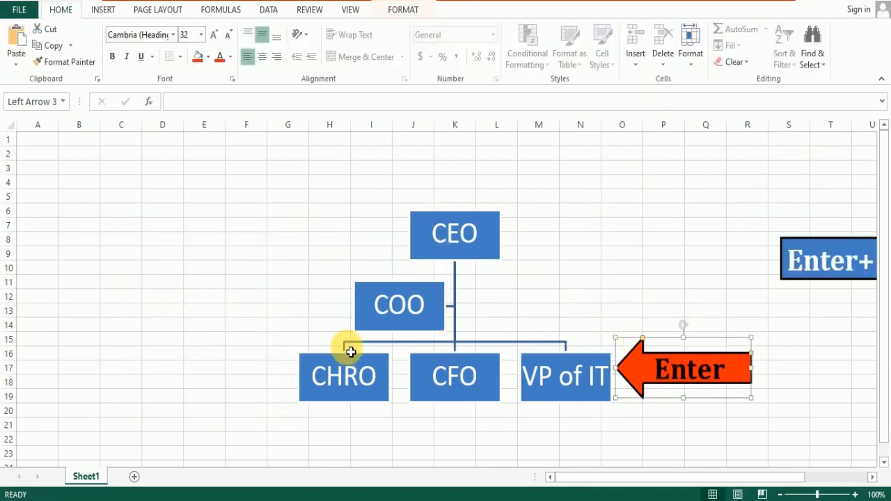
click(374, 254)
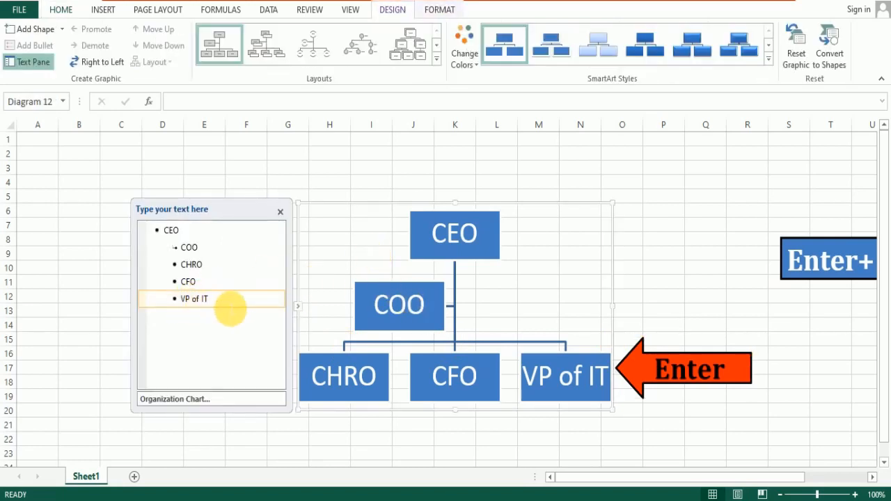
click(231, 306)
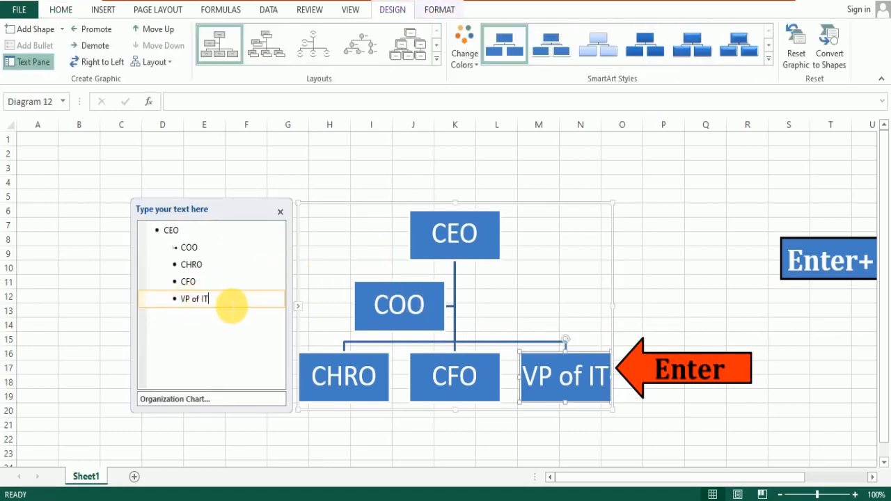
key(Return)
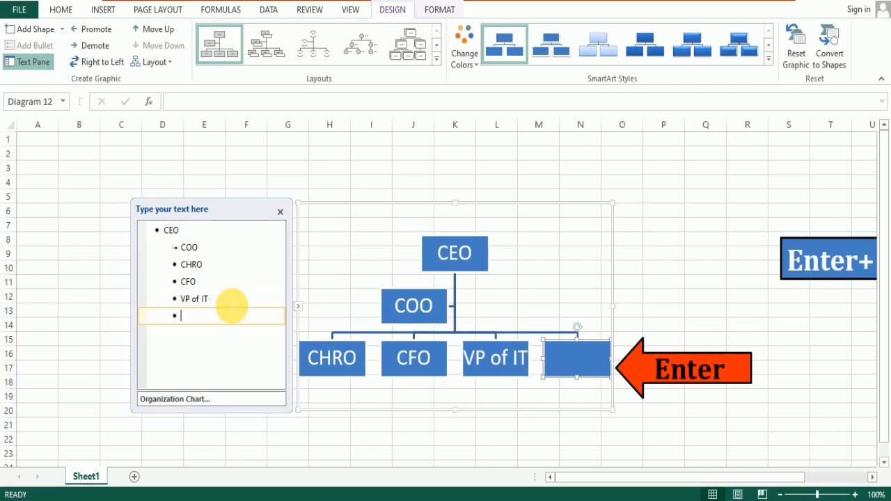
text(VP of Sales)
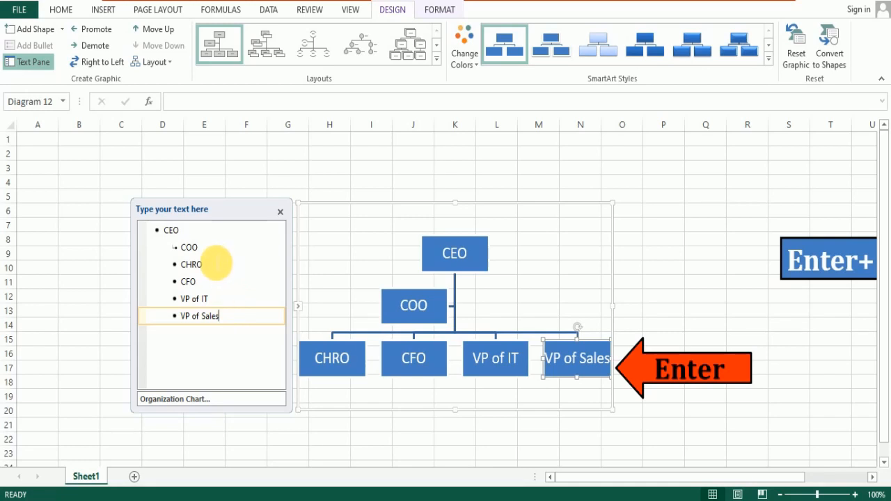
Move the blue "Enter+ Tab" arrow to the left of the chart so that it points toward the CHRO box.
click(216, 270)
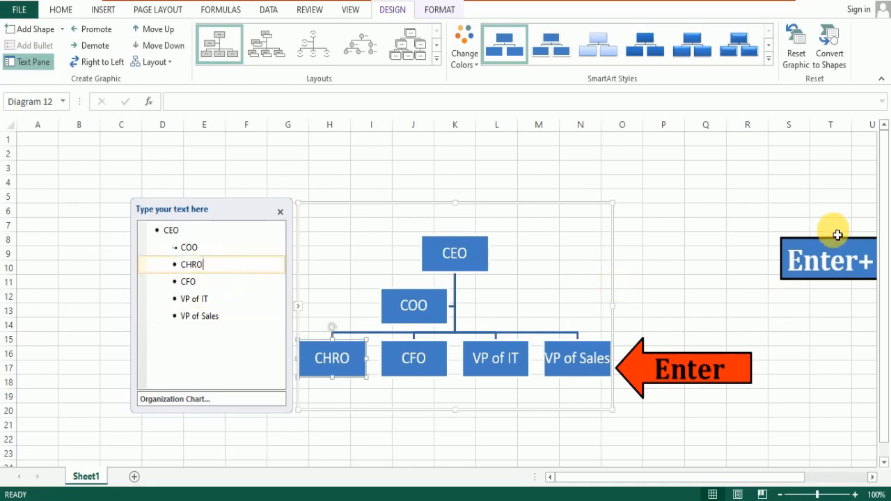
drag(812, 238, 159, 370)
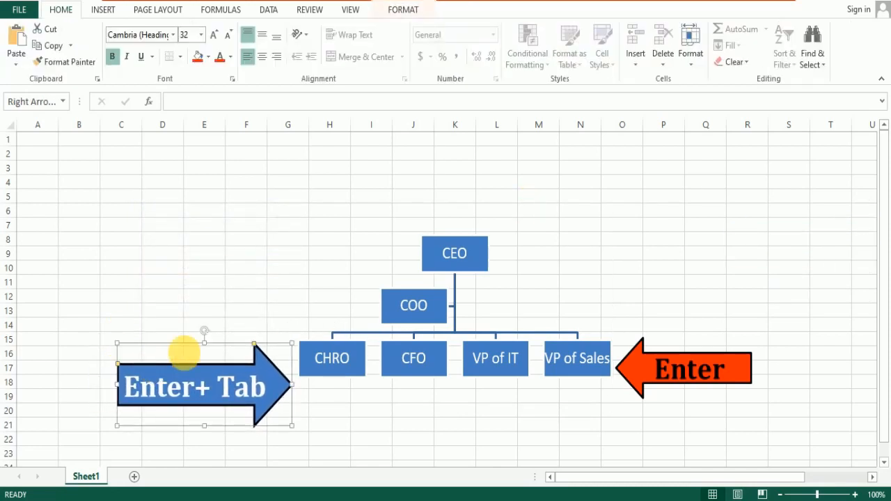
Add a subordinate box under CHRO labelled "Payroll & Compliance".
click(308, 350)
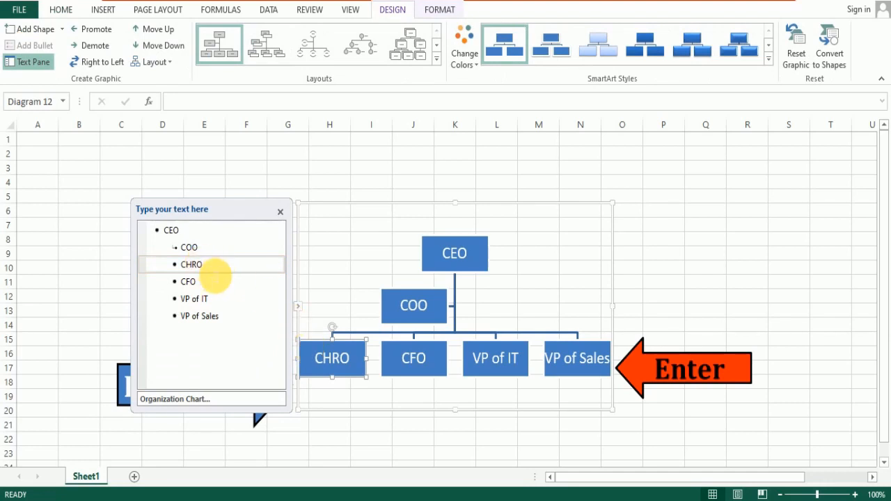
click(214, 272)
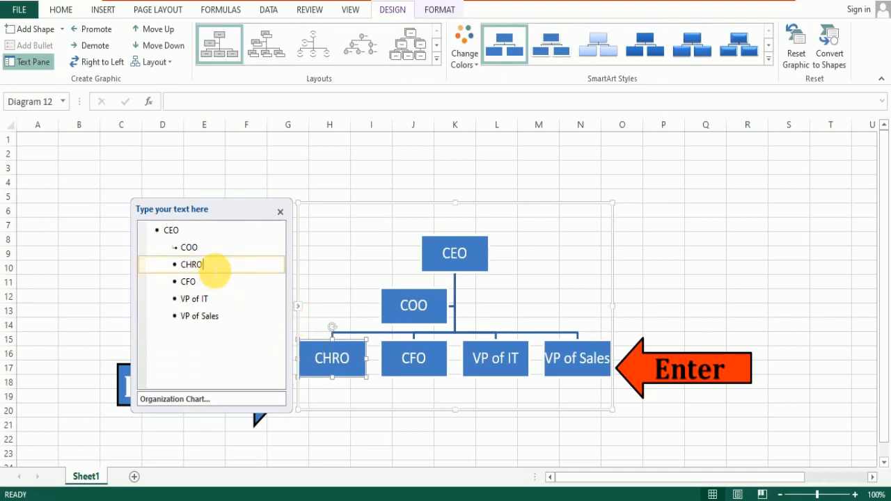
key(Return)
key(Tab)
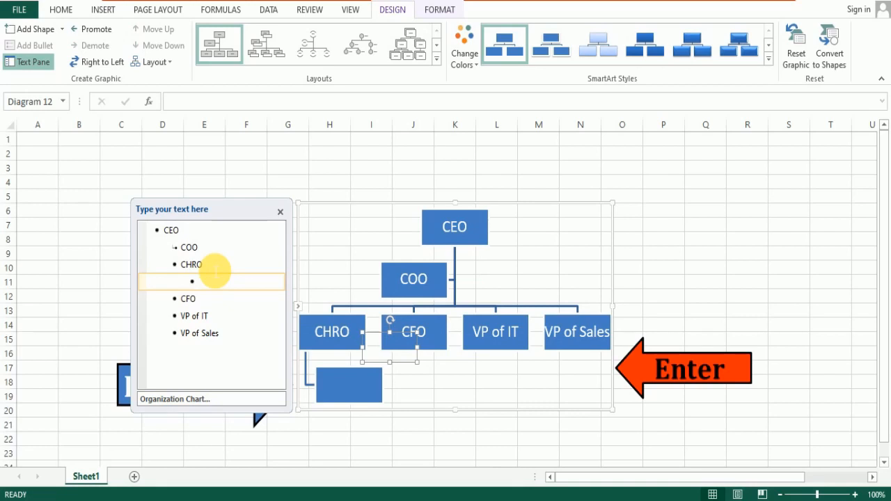
text(Pay)
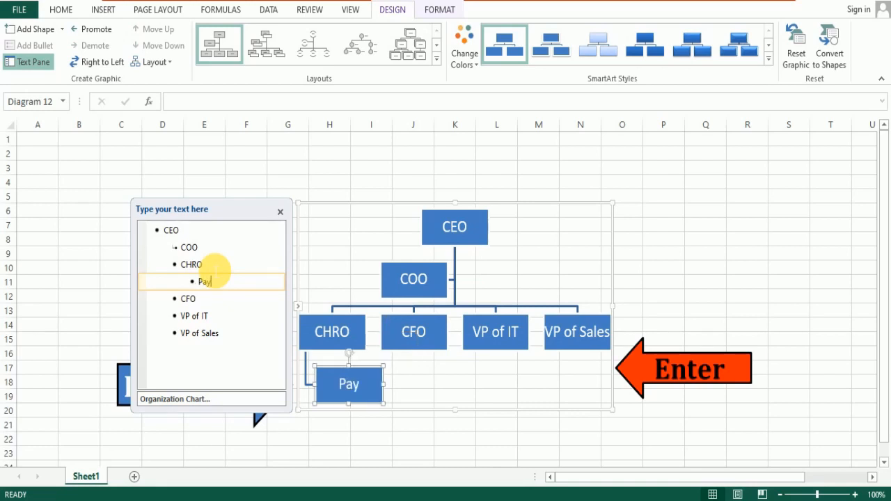
text(roll)
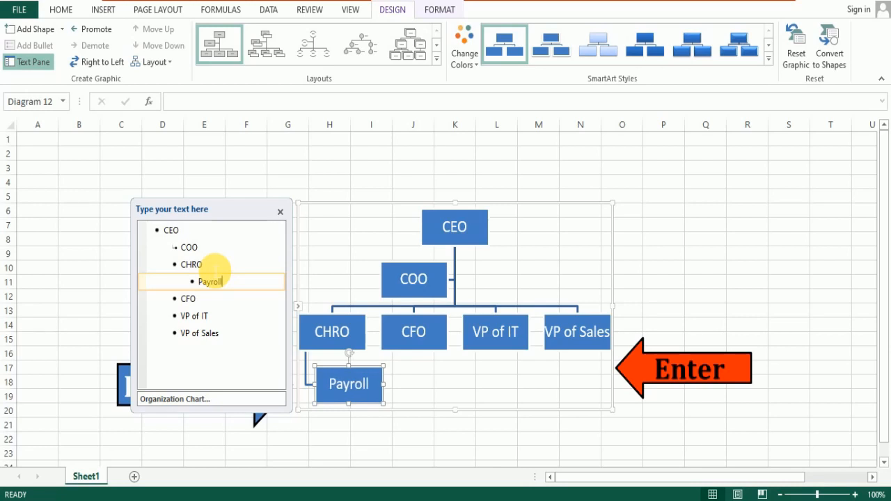
text( &)
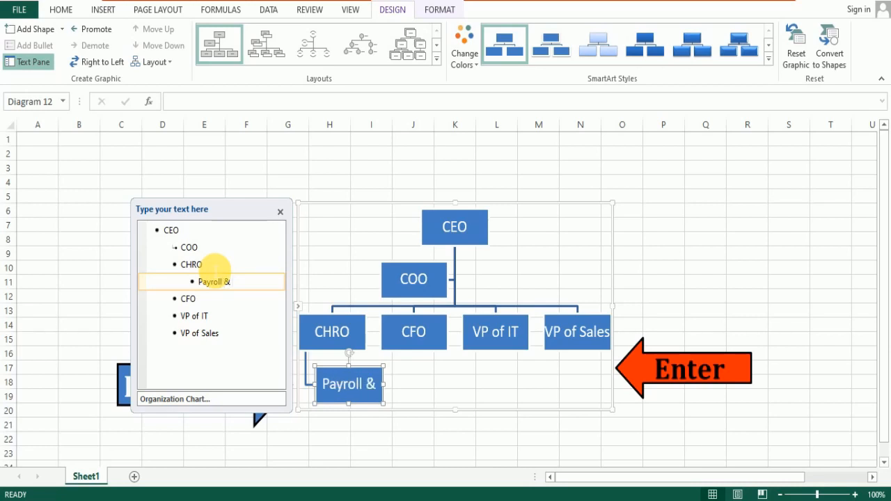
text( Compli)
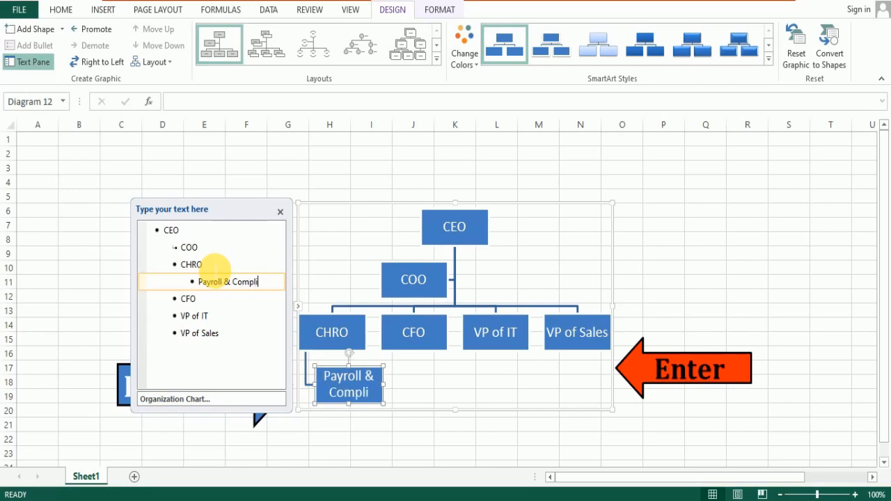
text(ance)
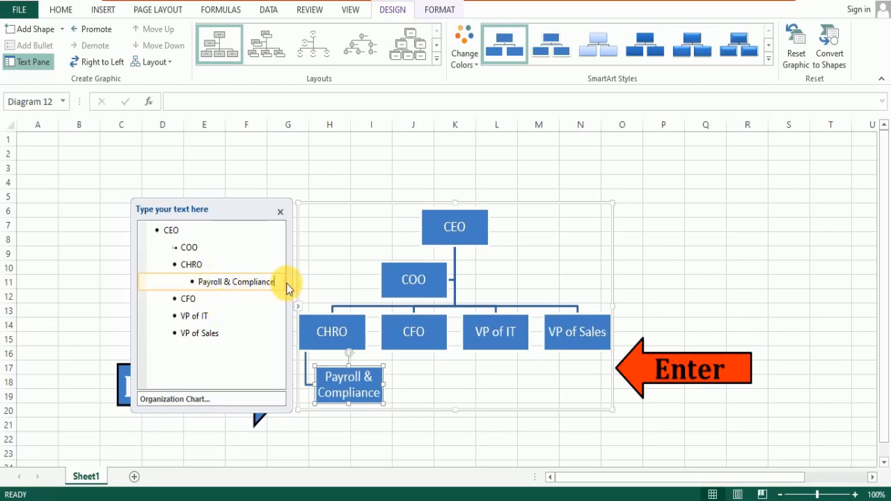
Add a second box under CHRO, at the same level as Payroll & Compliance, labelled "Talent Acquisition".
key(Return)
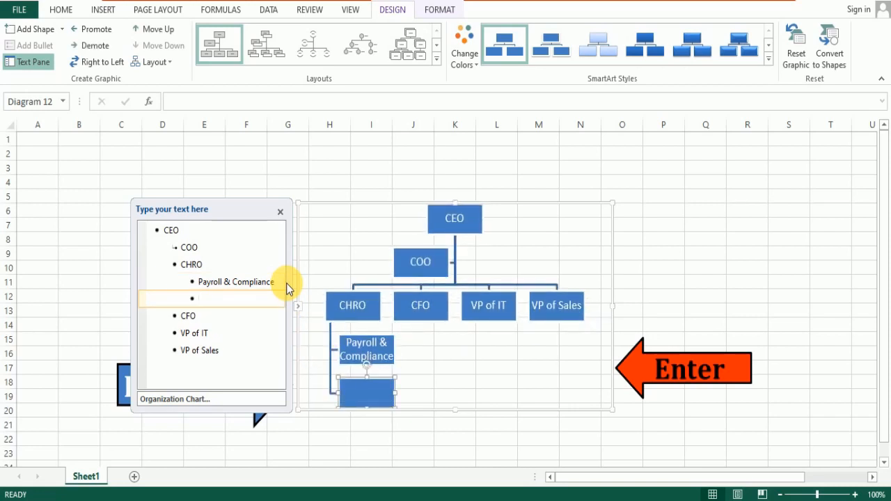
text(Talent Ac)
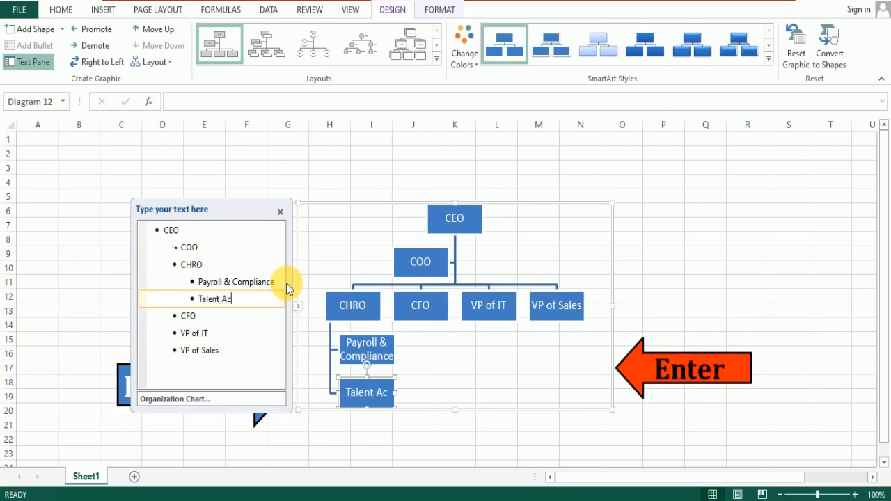
text(quisit)
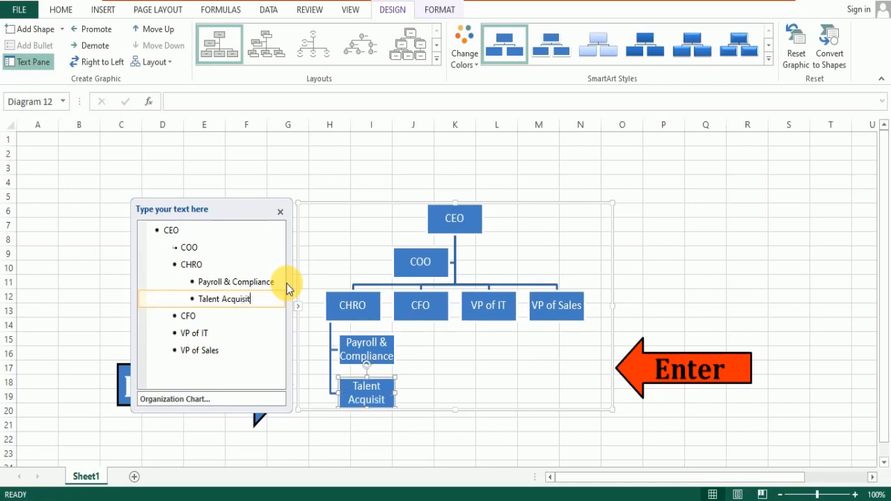
text(ion)
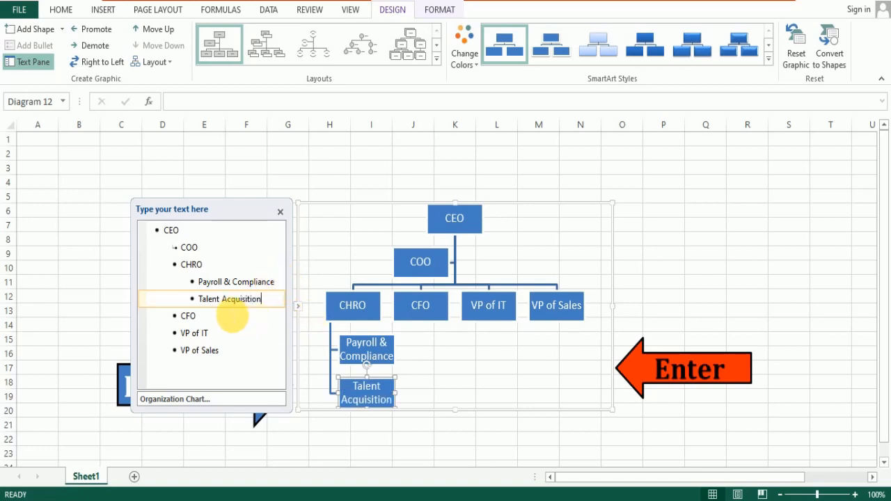
Add a third box under CHRO, after Talent Acquisition, labelled "HRBP (Executive/Sr. Executive)".
key(Return)
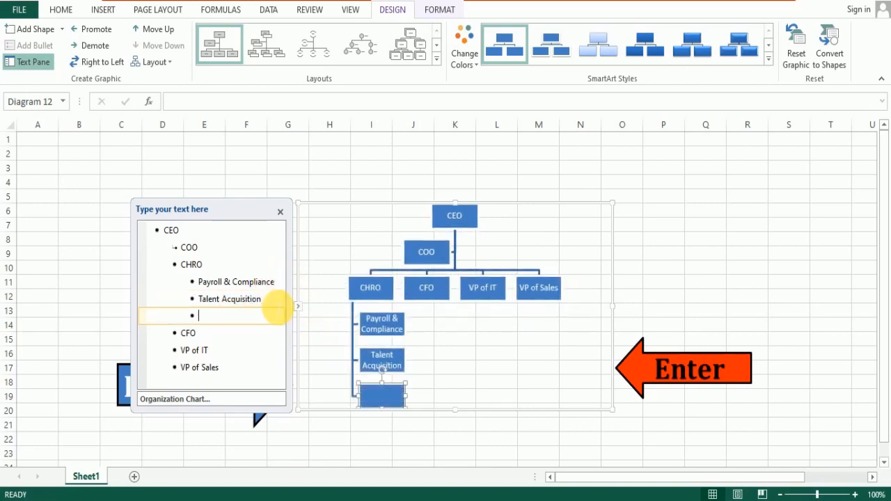
text(HRBP ()
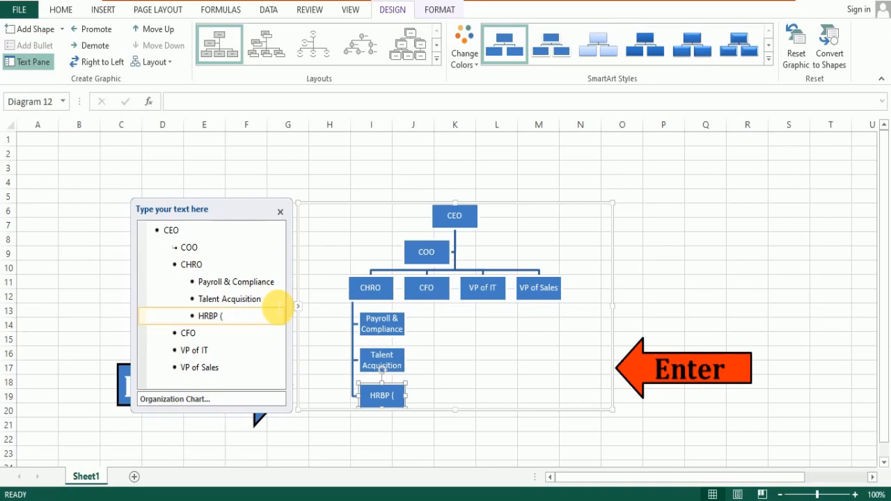
text())
text(Execut)
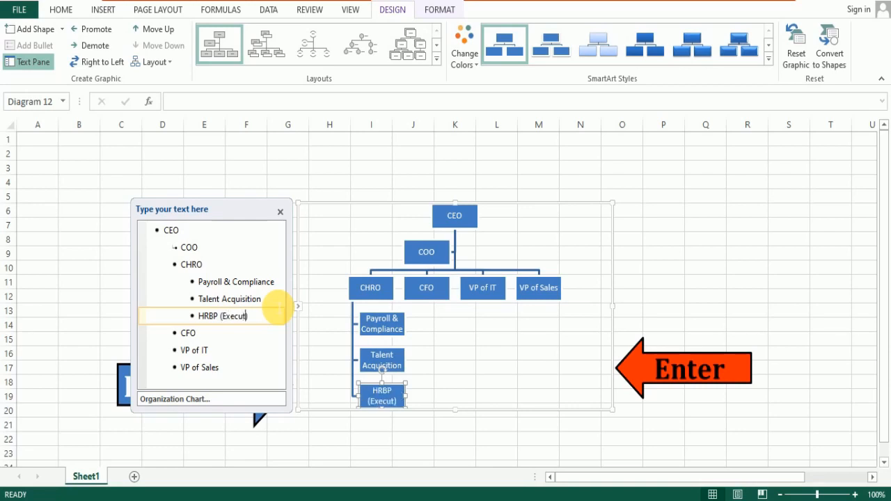
text(ive/Sr.)
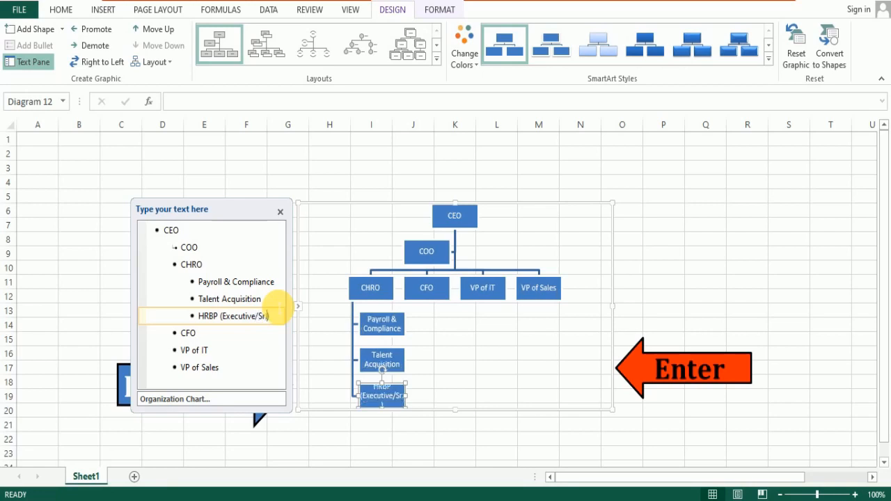
text( Execu)
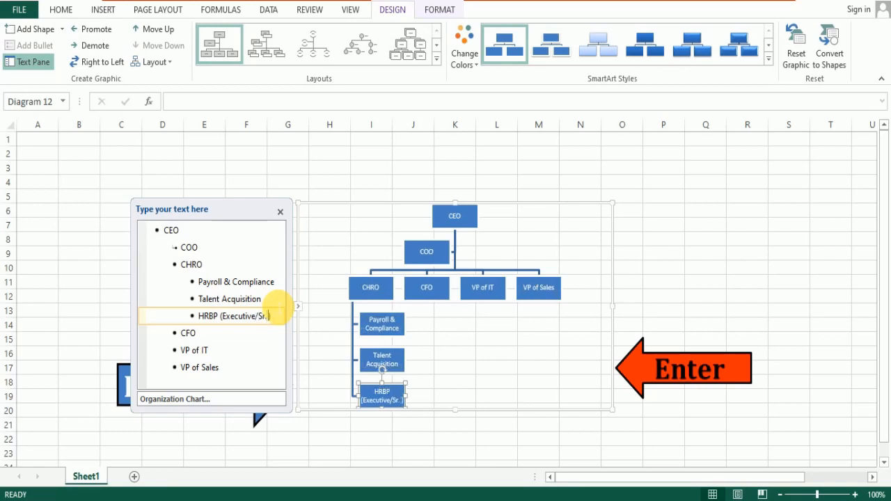
text(tive)
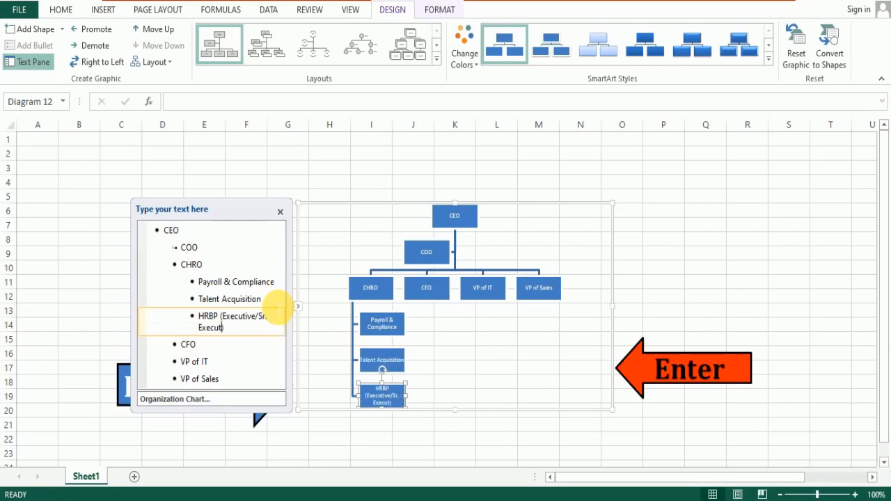
Copy "(Executive/Sr. Executive)" from the HRBP label to the end of the Talent Acquisition and Payroll & Compliance labels.
click(276, 304)
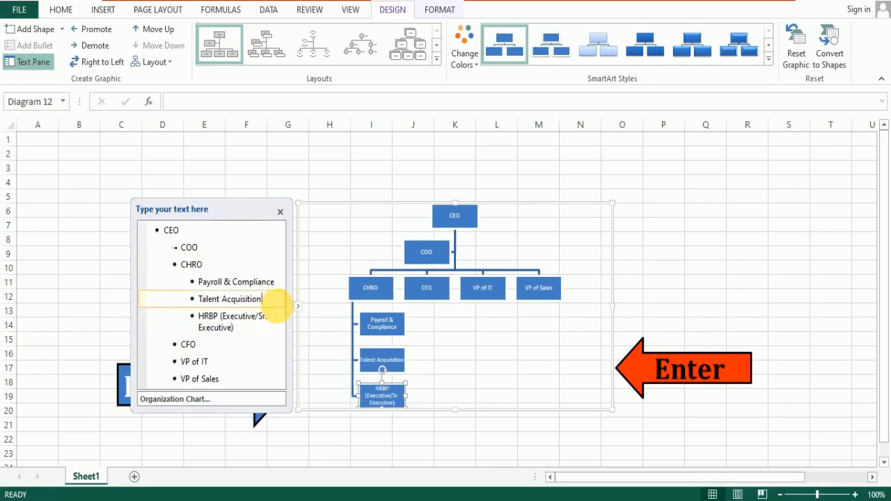
drag(236, 331, 221, 322)
key(ctrl+c)
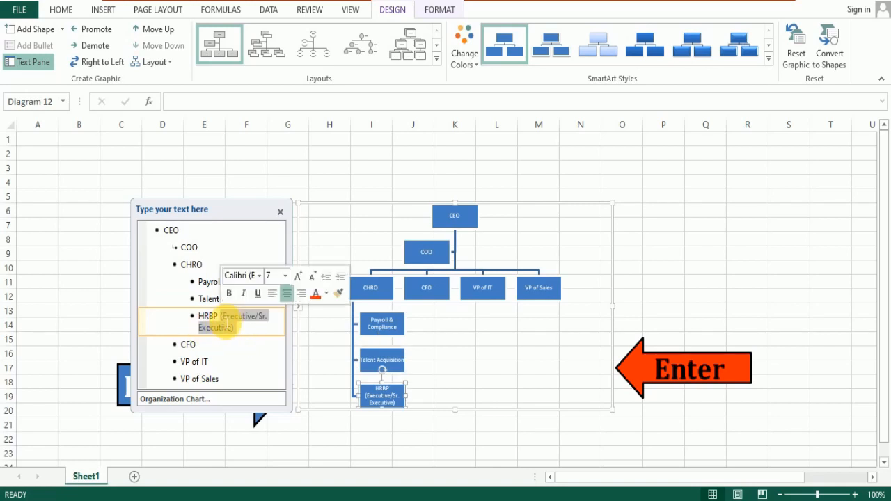
click(229, 301)
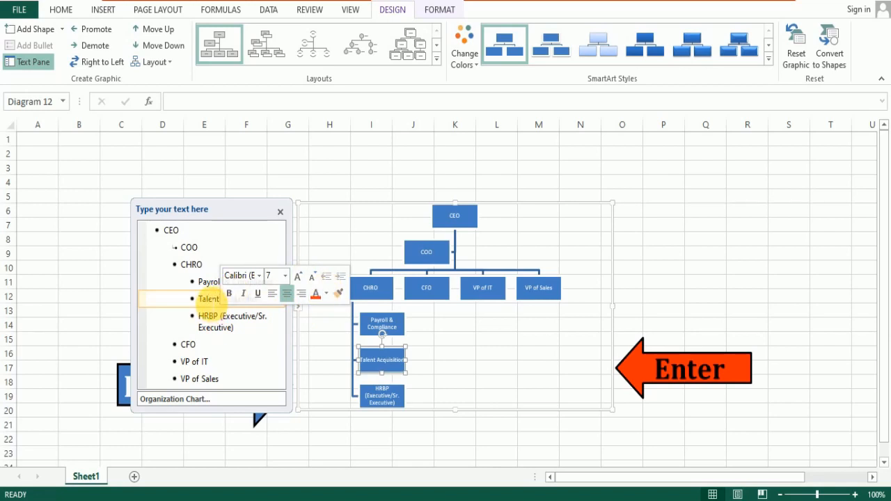
key(Down)
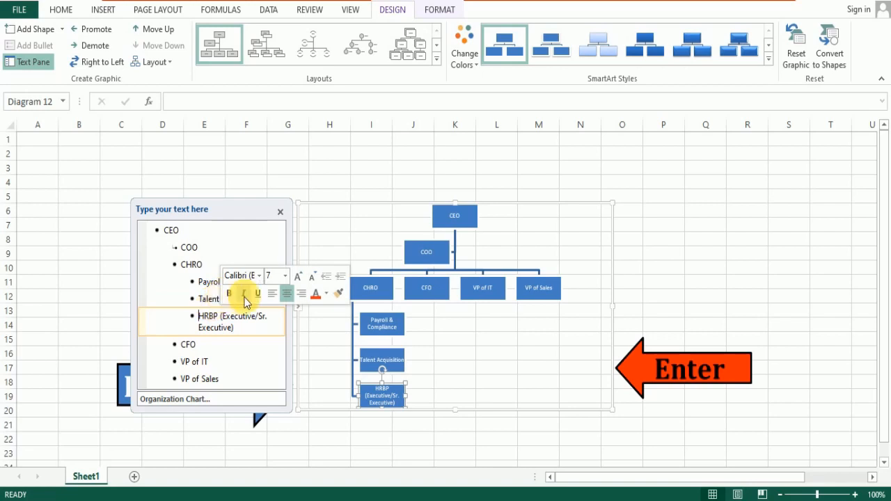
click(222, 298)
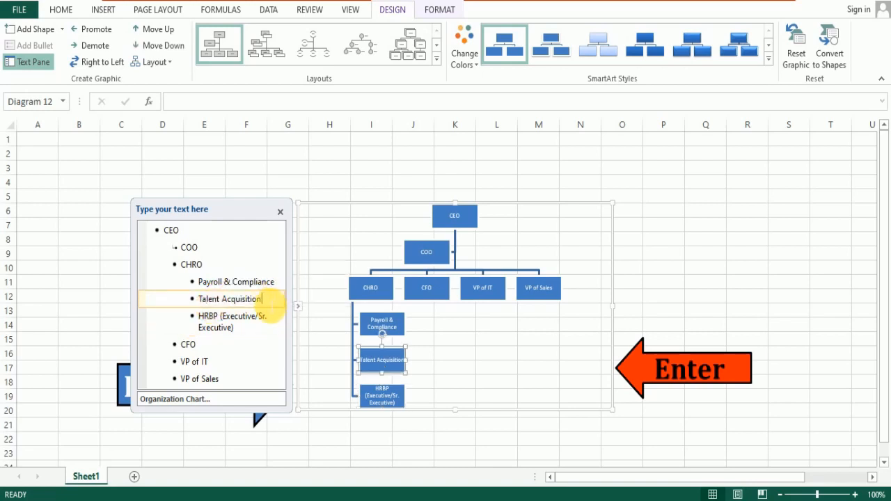
key(ctrl+v)
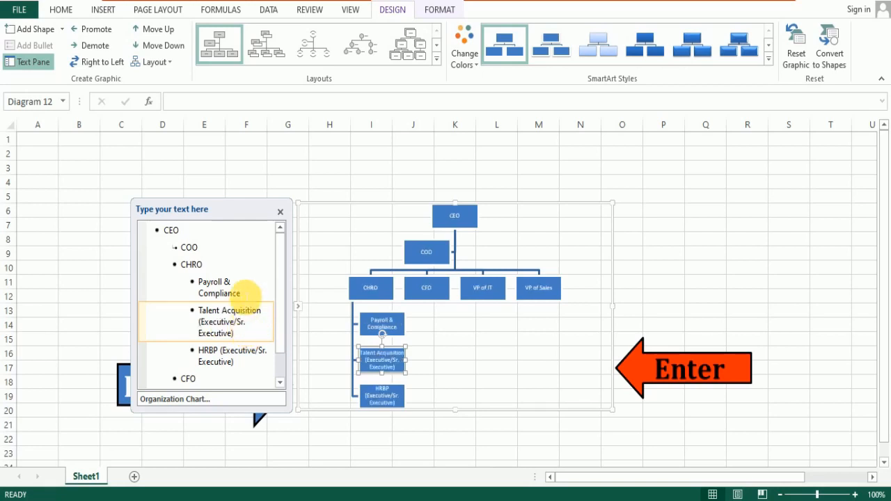
click(248, 289)
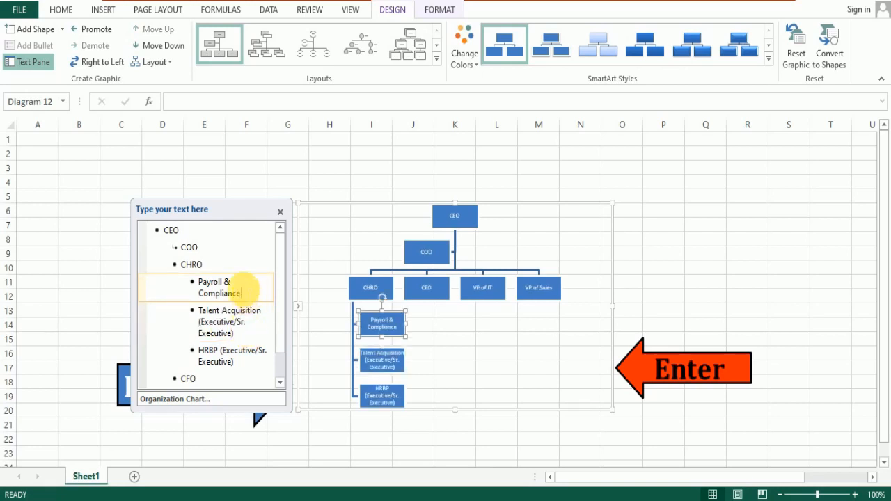
key(ctrl+v)
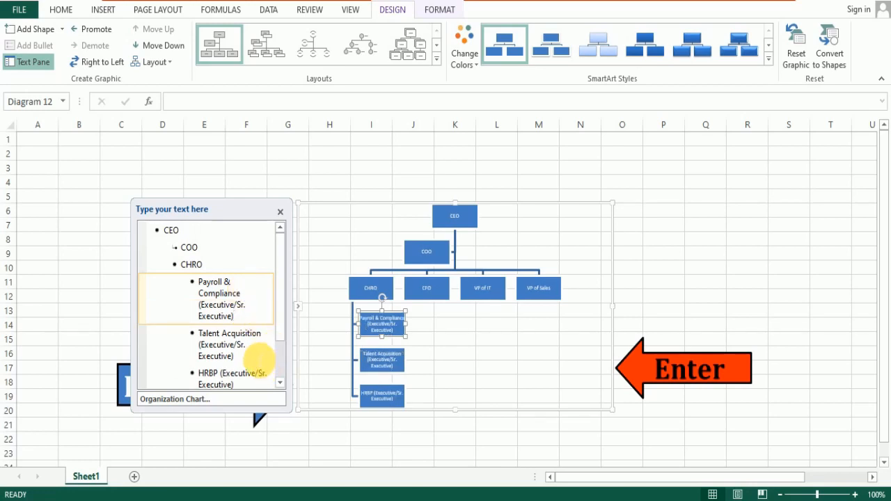
Add a subordinate box under CFO labelled "Executive/Sr.Executive".
drag(283, 322, 282, 378)
click(206, 345)
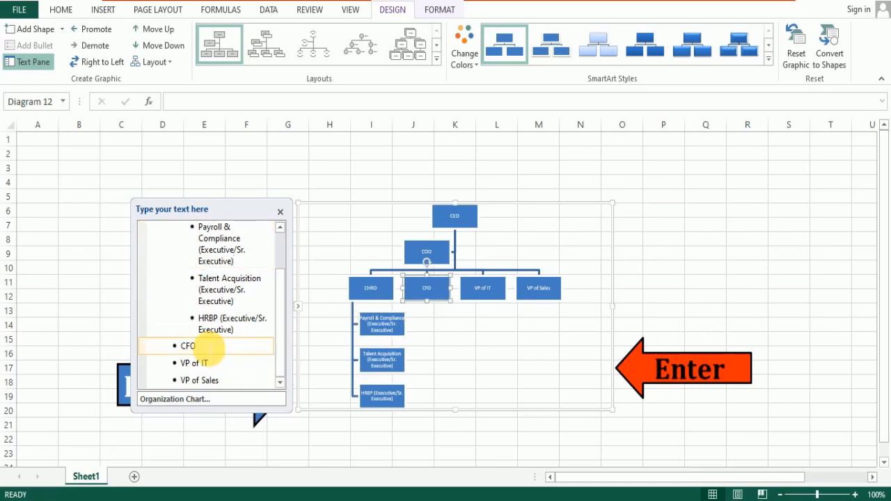
key(Return)
key(Tab)
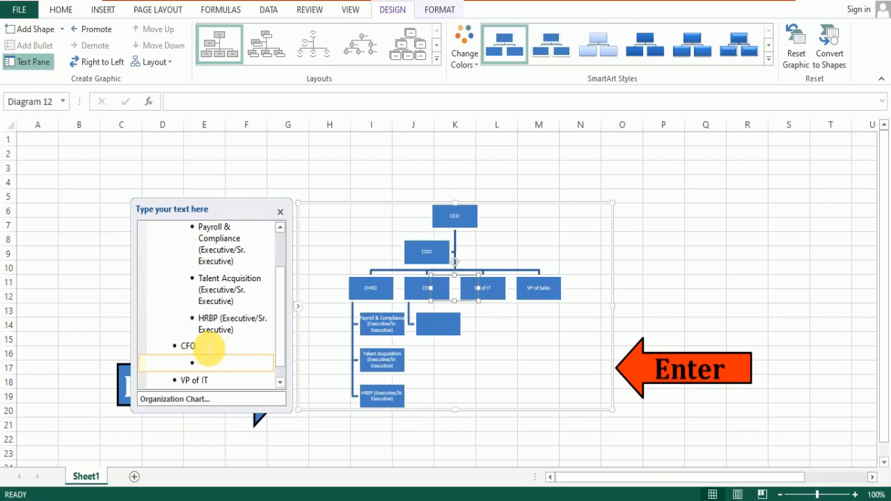
text(E)
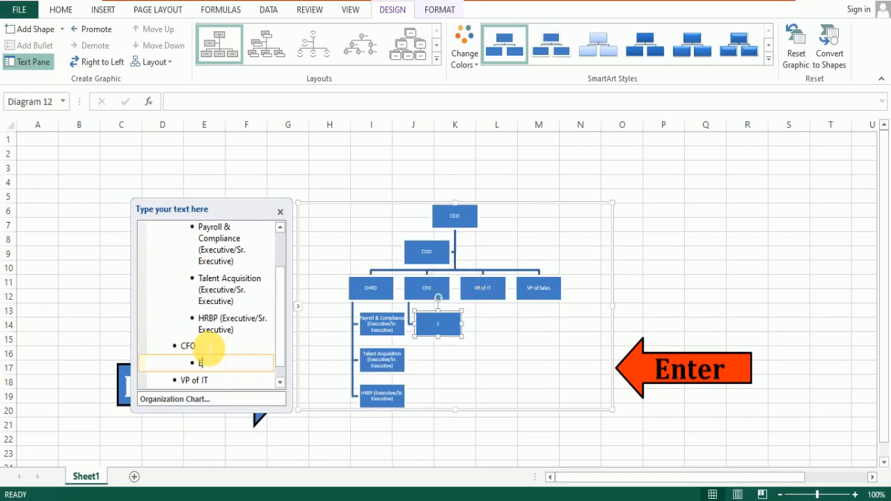
text(xecutive/Sr.Exece)
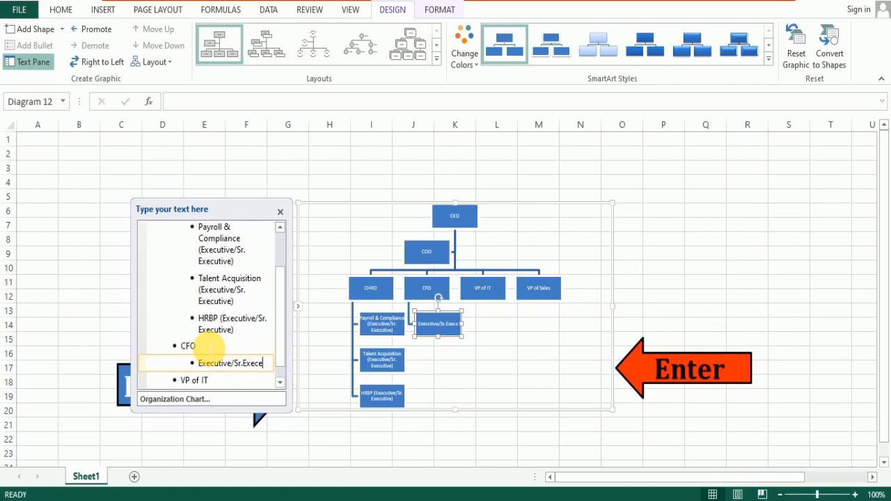
key(BackSpace)
text(utive)
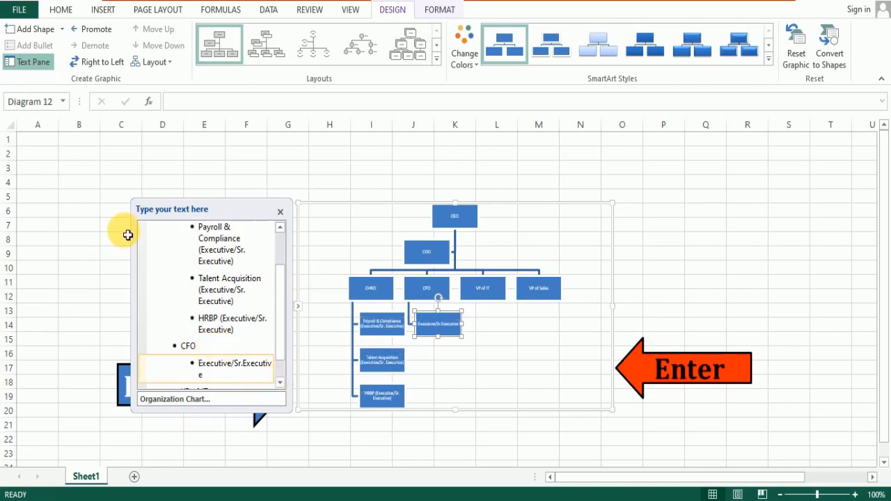
Widen the SmartArt text pane and add a subordinate box under VP of IT labelled GM.
drag(134, 247, 55, 230)
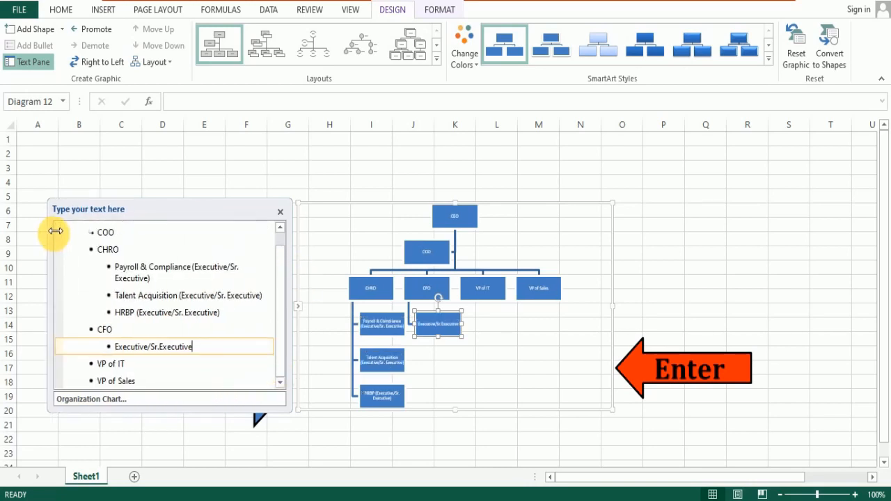
click(160, 365)
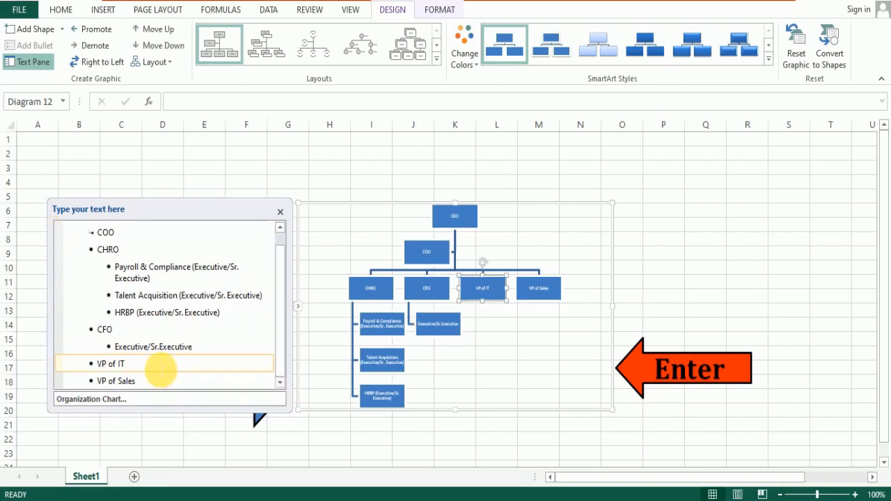
key(Return)
key(Tab)
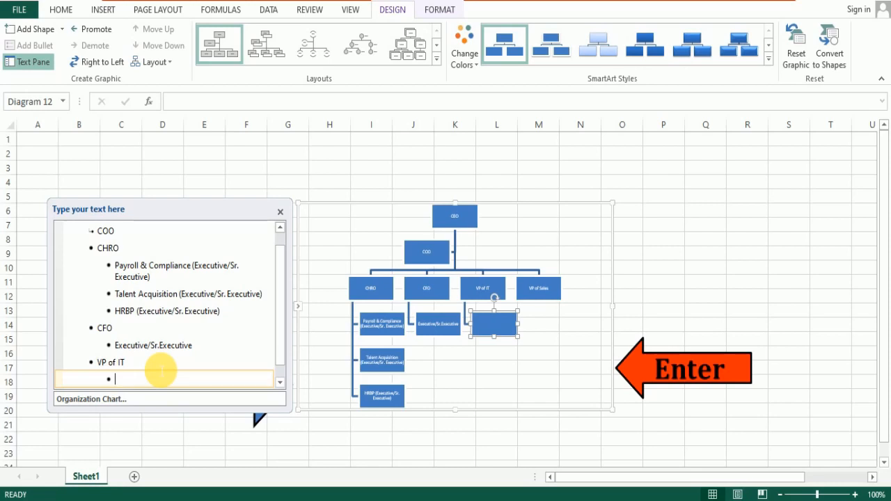
text(GM)
Add two boxes one level below the GM under VP of IT, labelled "Manager" and "Executive/Sr. Executive".
key(Return)
key(Tab)
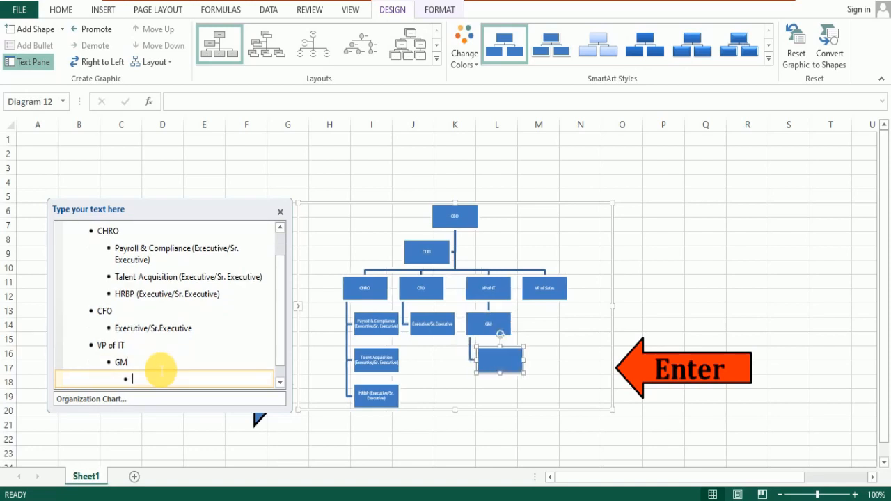
text(Manager)
key(Return)
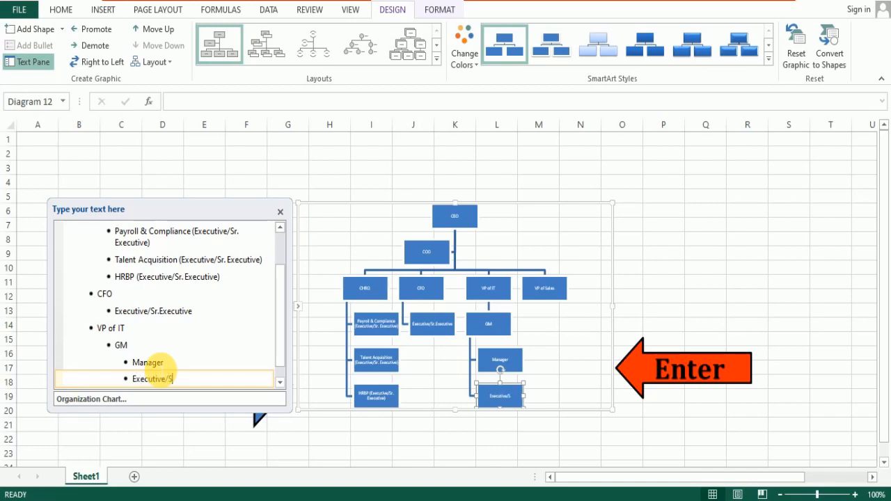
text(r. Executive)
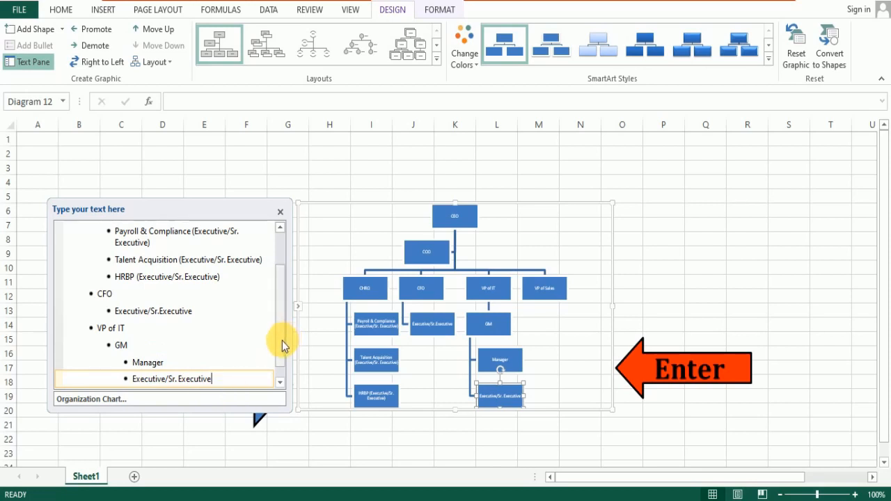
Add two same-level subordinate boxes under VP of Sales labelled GM and Manager.
drag(281, 341, 279, 374)
click(167, 389)
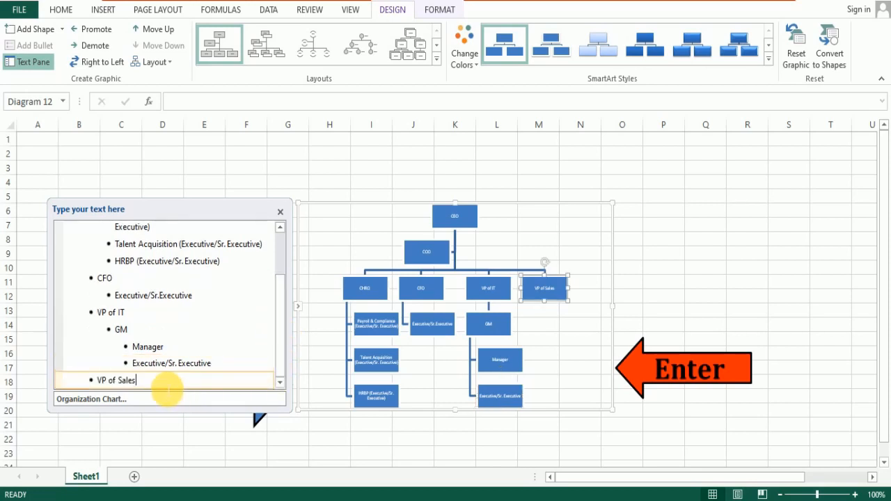
key(Return)
key(Tab)
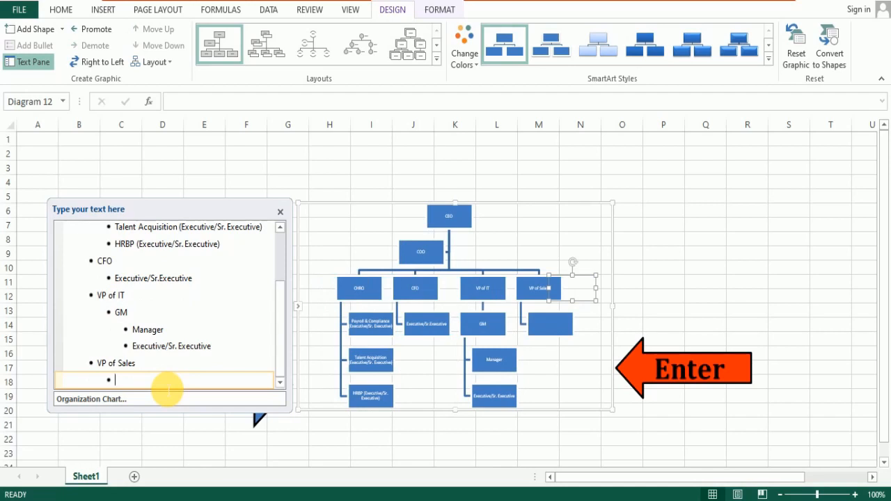
text(GM)
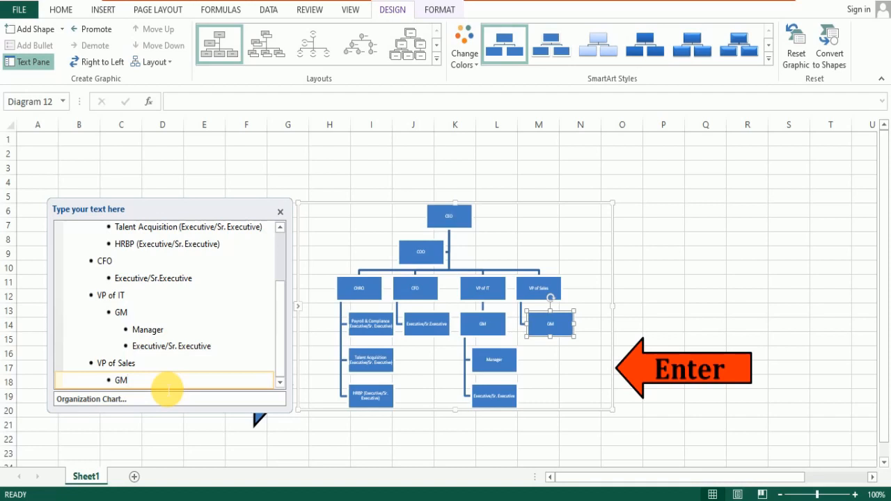
key(Return)
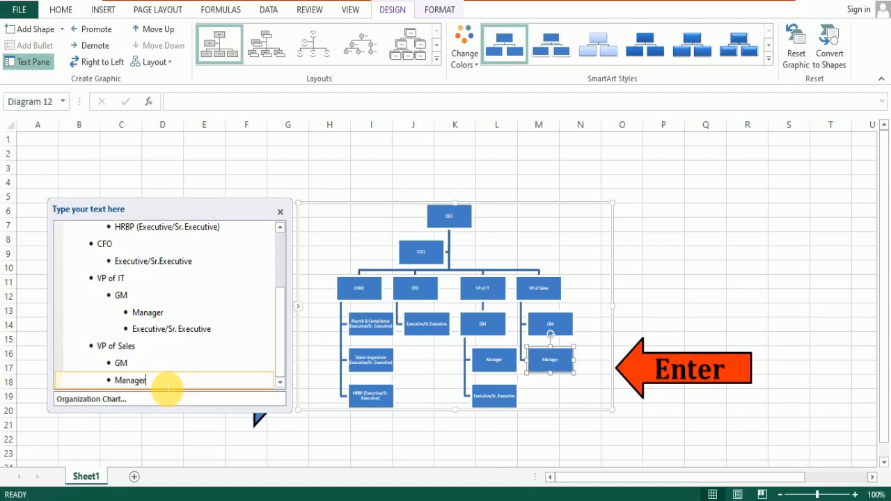
Add a third subordinate box under VP of Sales labelled "Executive/Sr. Executive (Name)", reusing the title text from the VP of IT branch.
key(Return)
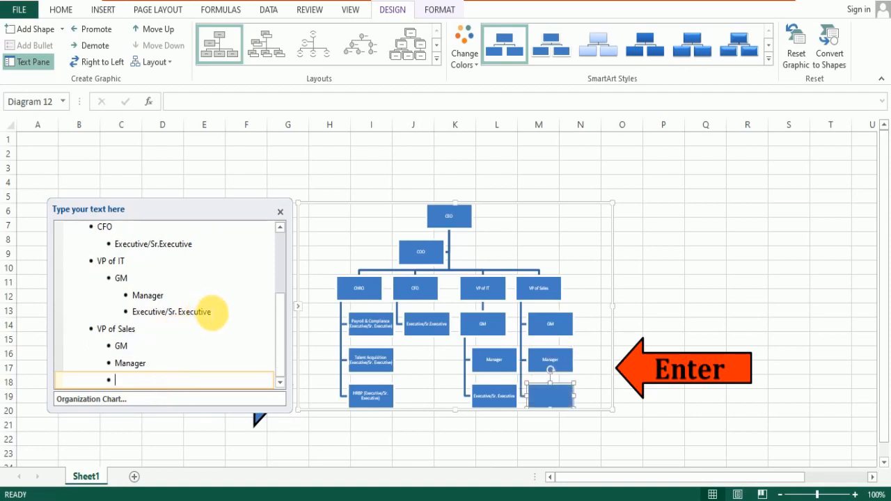
click(216, 315)
drag(218, 317, 133, 313)
key(ctrl+c)
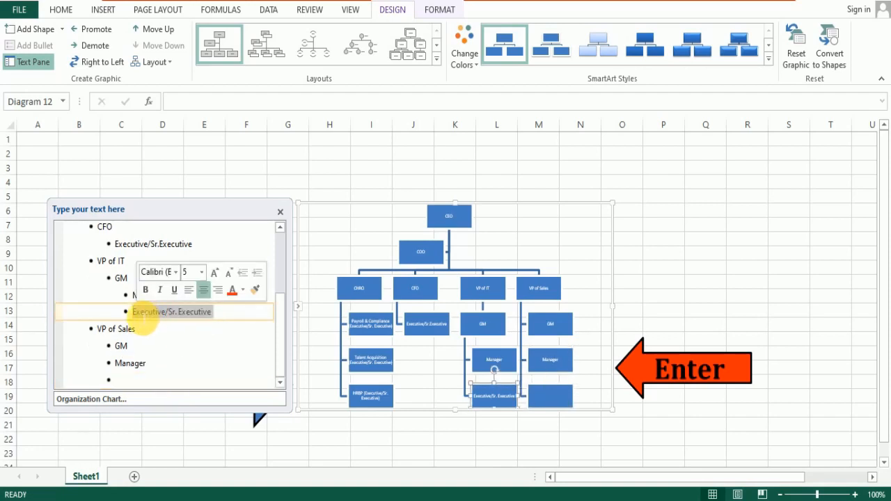
click(127, 379)
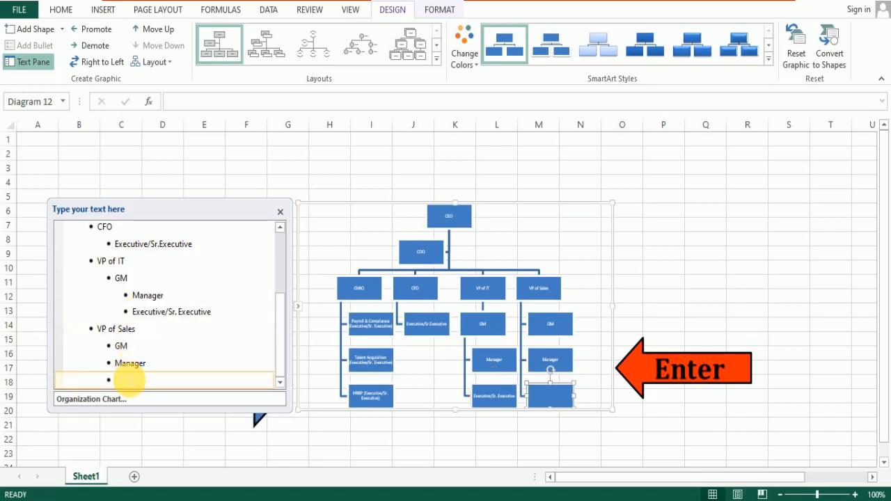
key(ctrl+v)
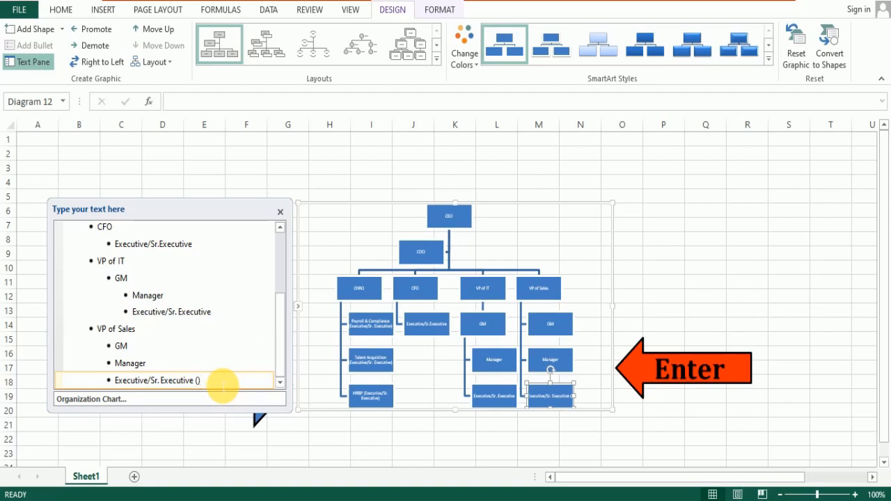
text((Name)
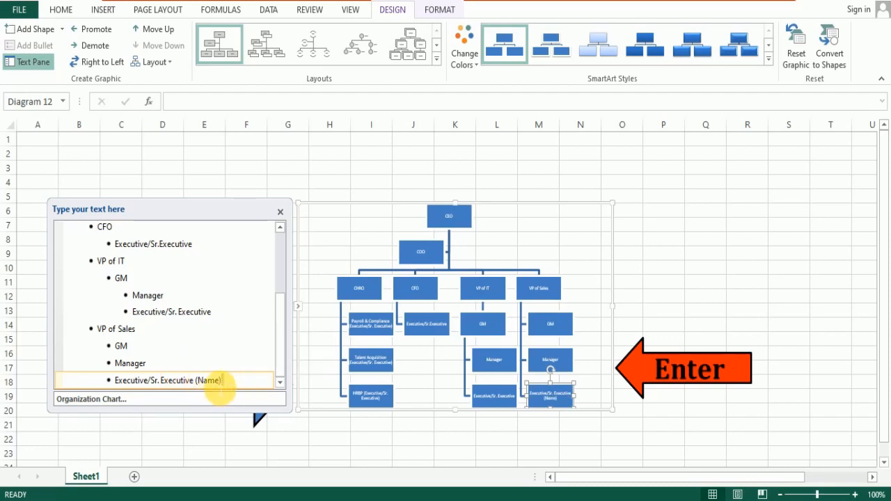
Copy "(Name)" from that label and append it to the Manager, GM and VP of Sales entries.
drag(221, 381, 198, 382)
key(ctrl+c)
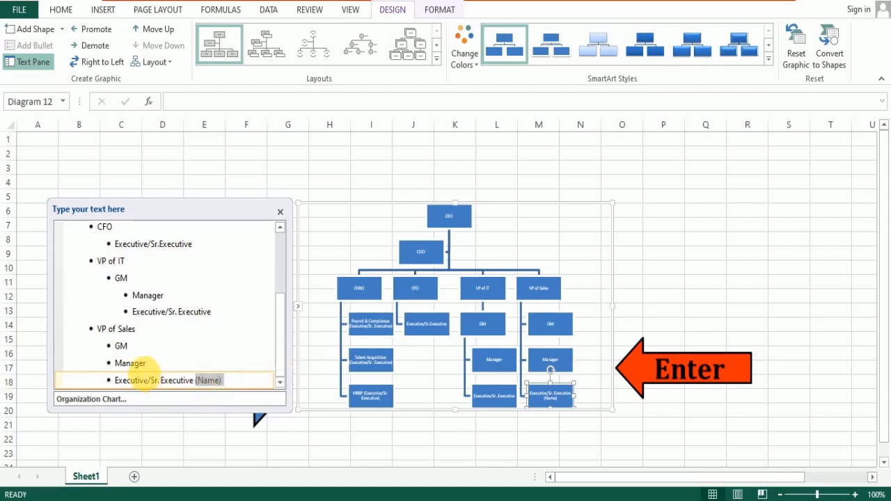
click(155, 360)
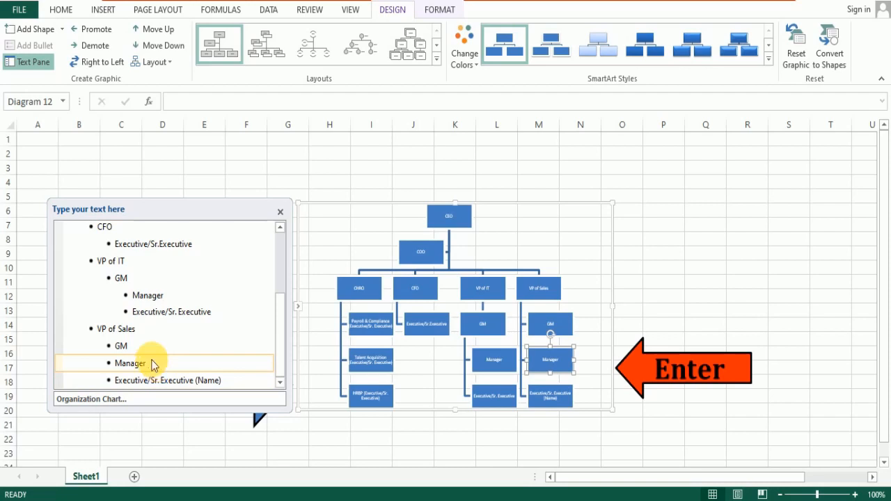
key(ctrl+v)
click(136, 343)
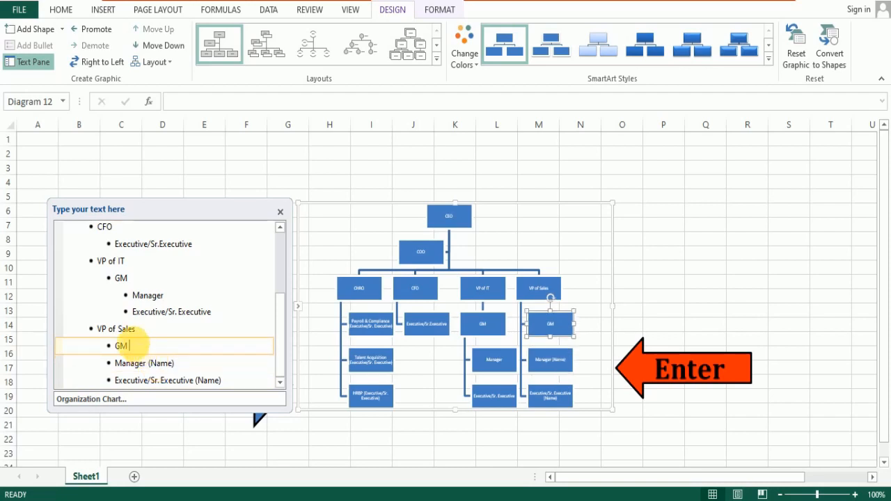
key(ctrl+v)
click(145, 330)
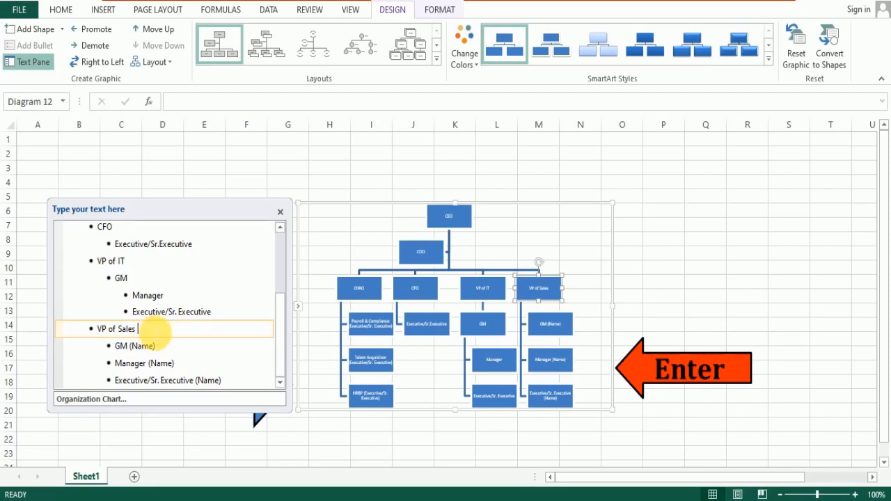
key(ctrl+v)
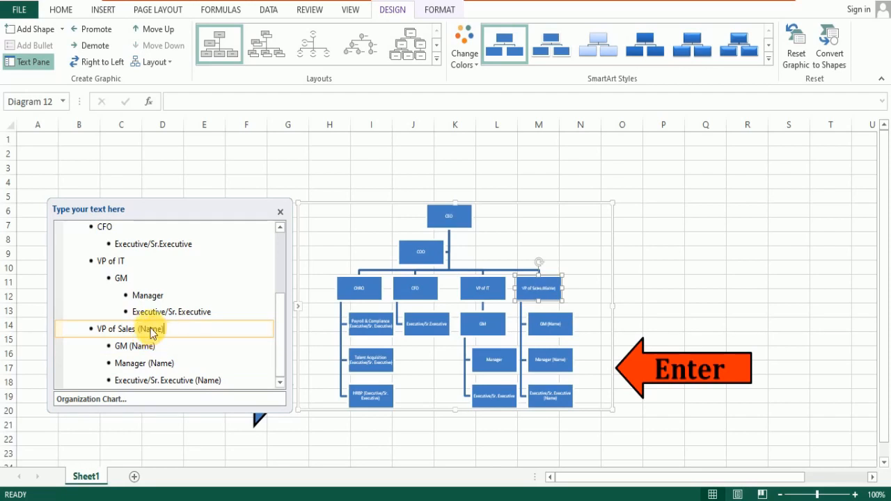
Append "(Name)" to VP of IT and to the GM, Manager and Executive/Sr. Executive entries beneath it.
click(228, 314)
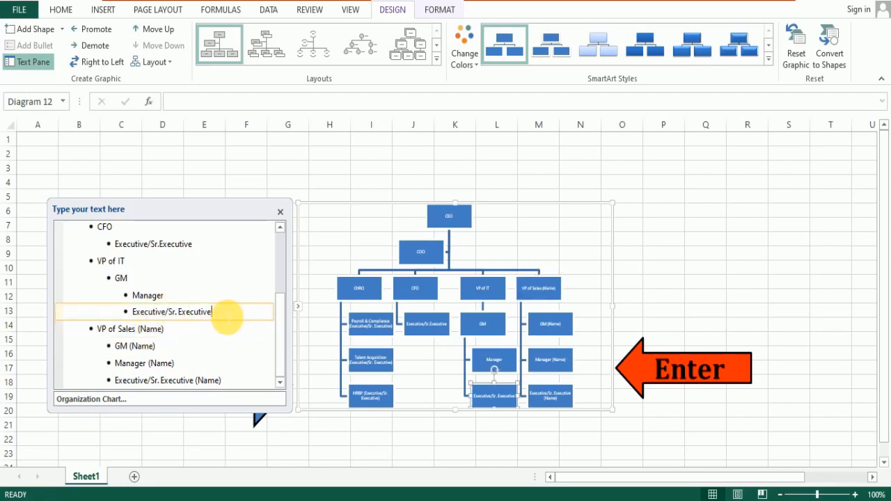
key(ctrl+v)
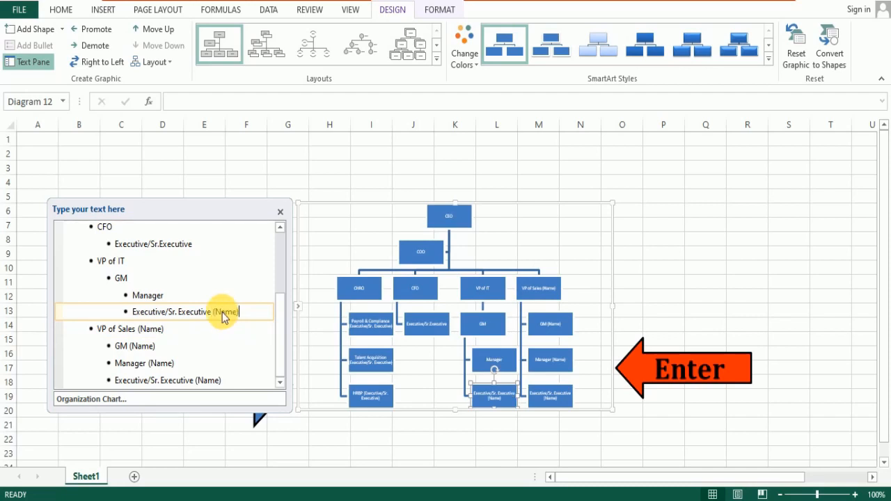
click(174, 298)
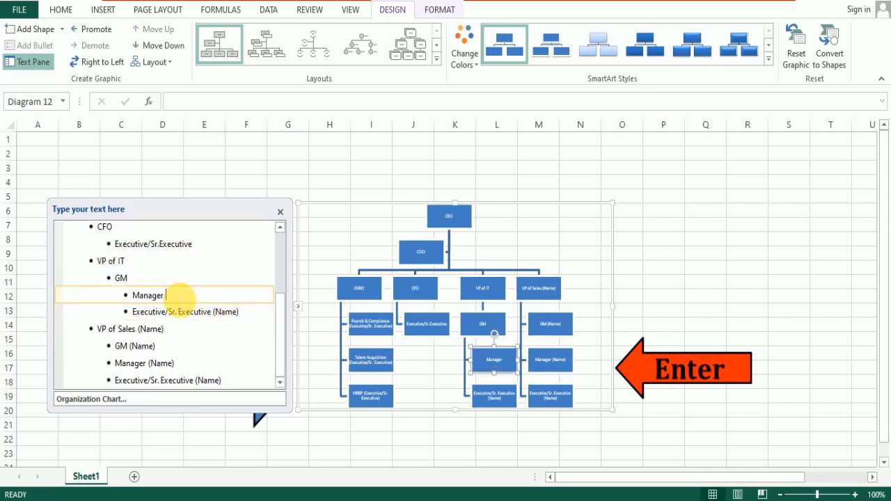
key(ctrl+v)
click(144, 280)
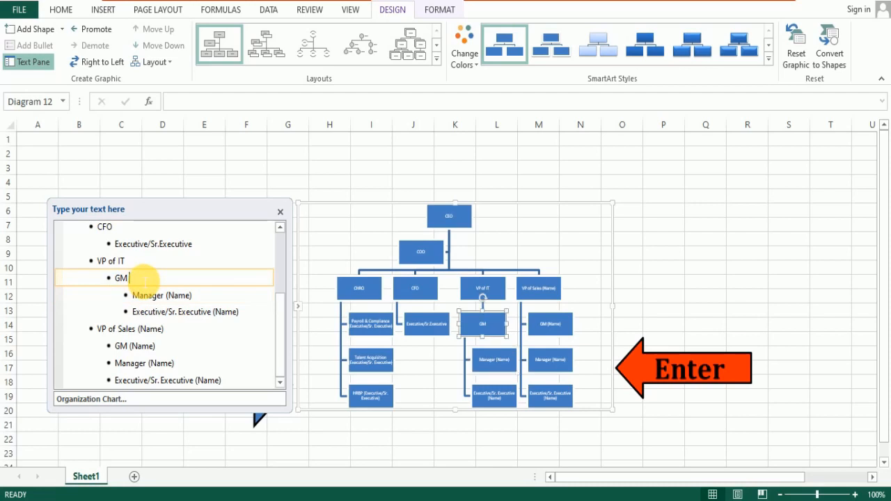
key(ctrl+v)
click(140, 262)
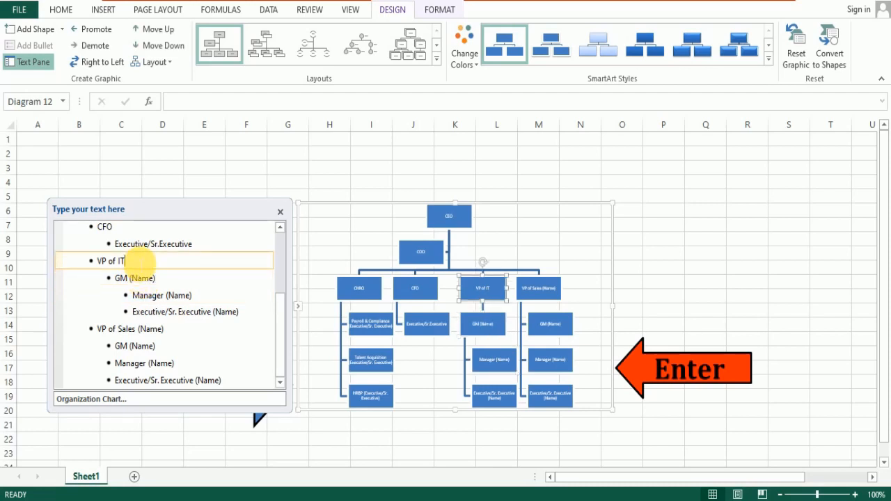
key(ctrl+v)
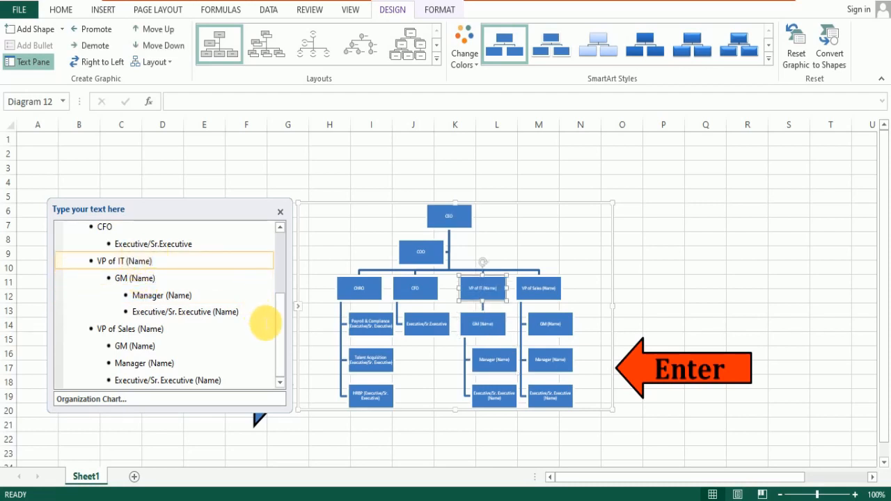
Append "(Name)" to the CFO entry and to its Executive/Sr.Executive subordinate.
drag(282, 324, 281, 282)
click(199, 316)
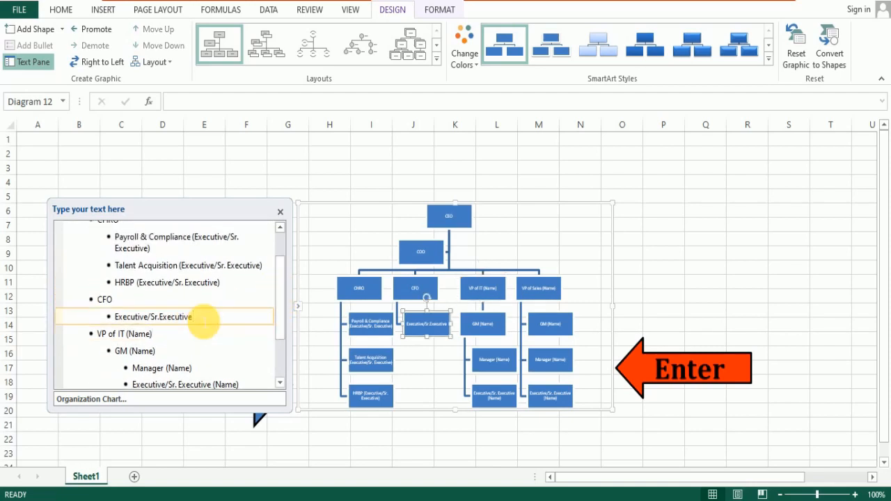
key(ctrl+v)
click(141, 302)
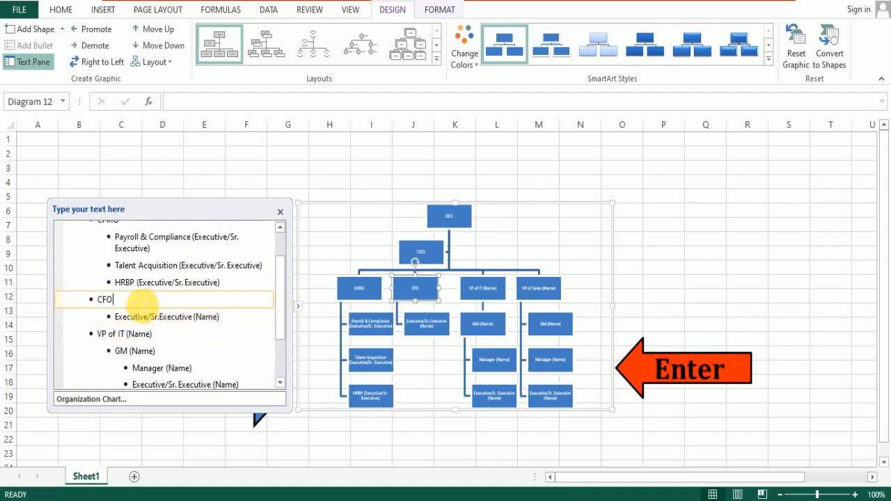
key(ctrl+v)
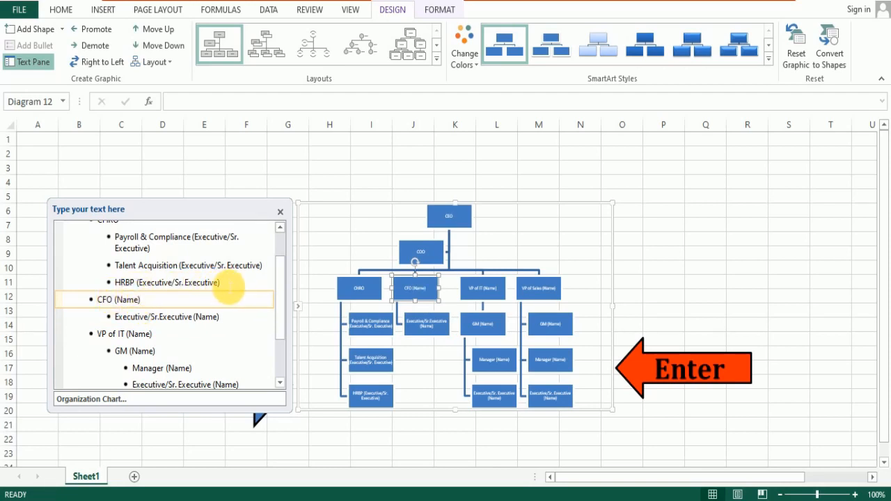
Add "Name" after Executive inside the parentheses of the HRBP, Talent Acquisition and Payroll & Compliance entries.
click(221, 283)
key(BackSpace)
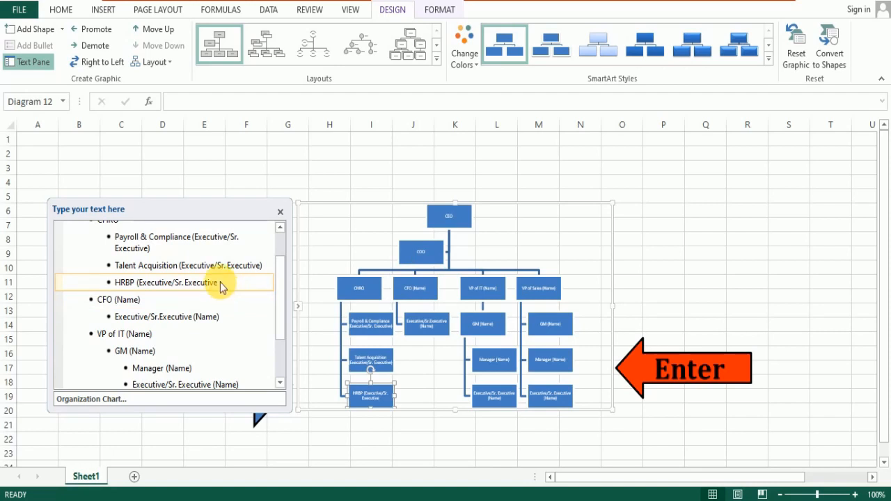
text((Name))
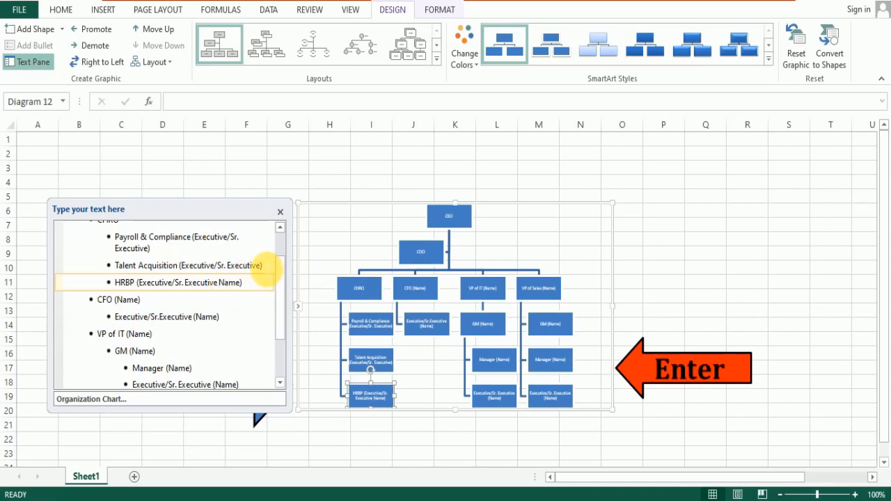
click(263, 267)
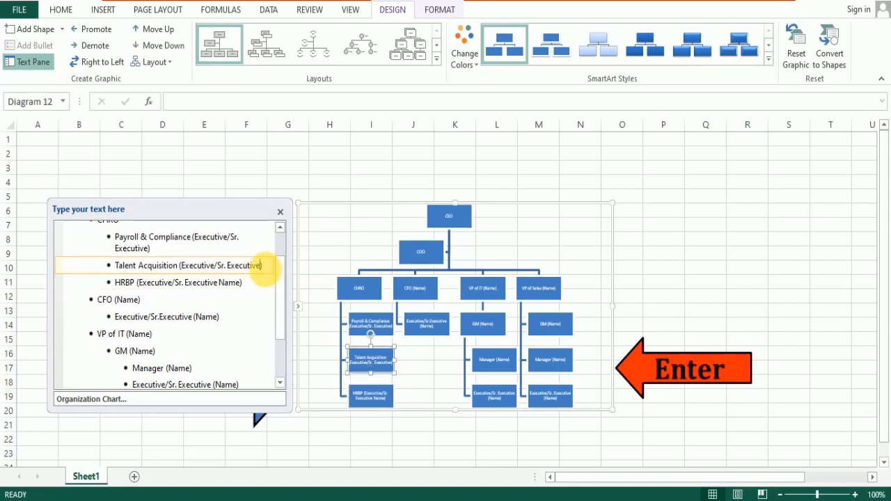
text(Name)
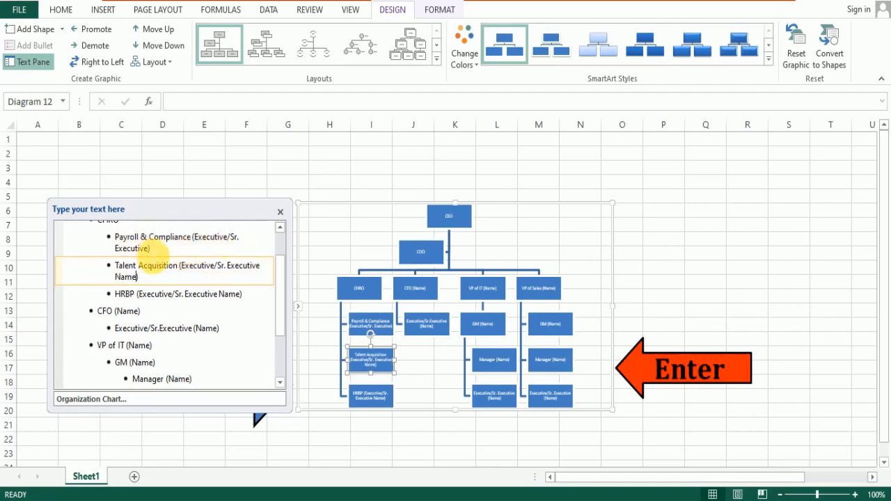
click(149, 248)
text(Nam)
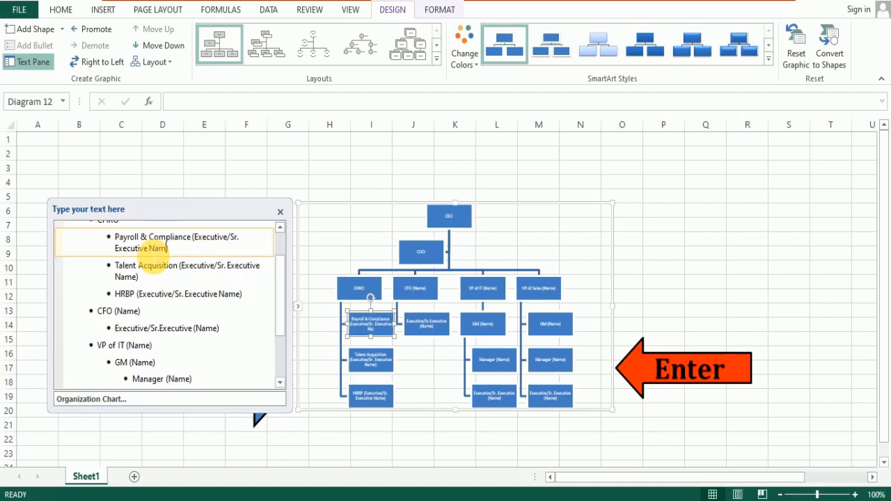
text(e)
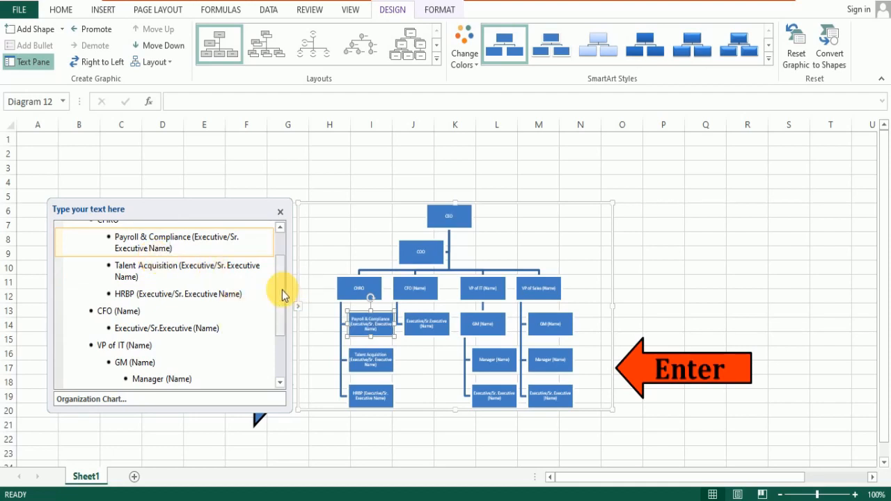
Append "(Name)" to the CHRO, COO and CEO entries.
drag(282, 289, 282, 267)
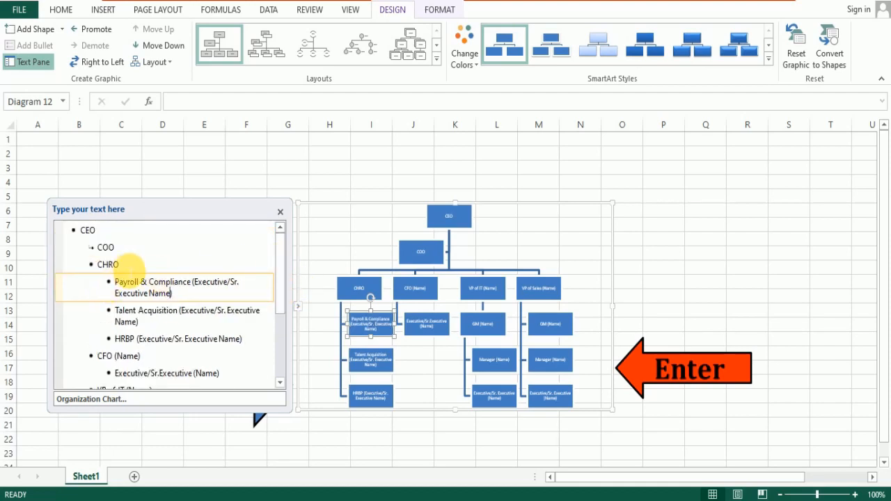
click(132, 265)
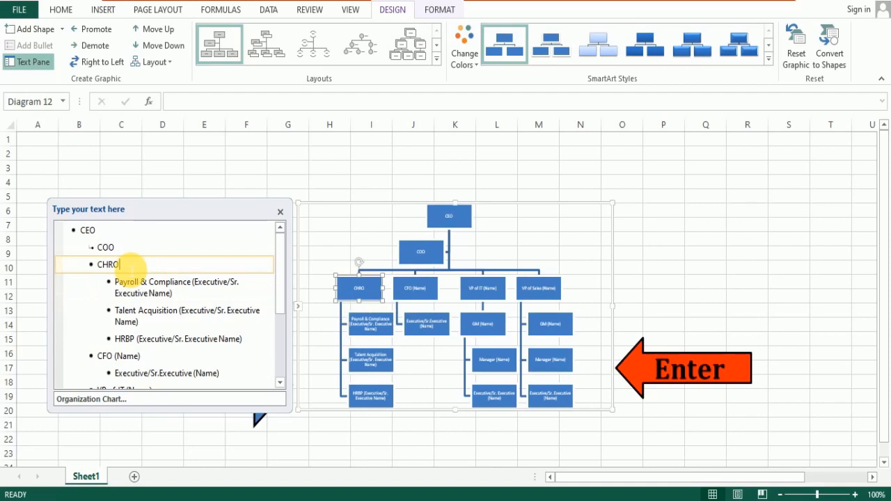
text((Name))
click(131, 249)
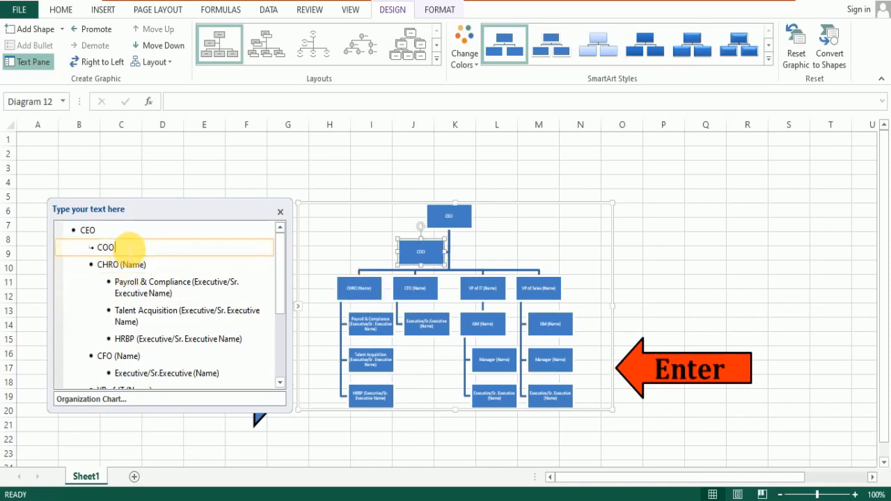
text((Name))
click(123, 230)
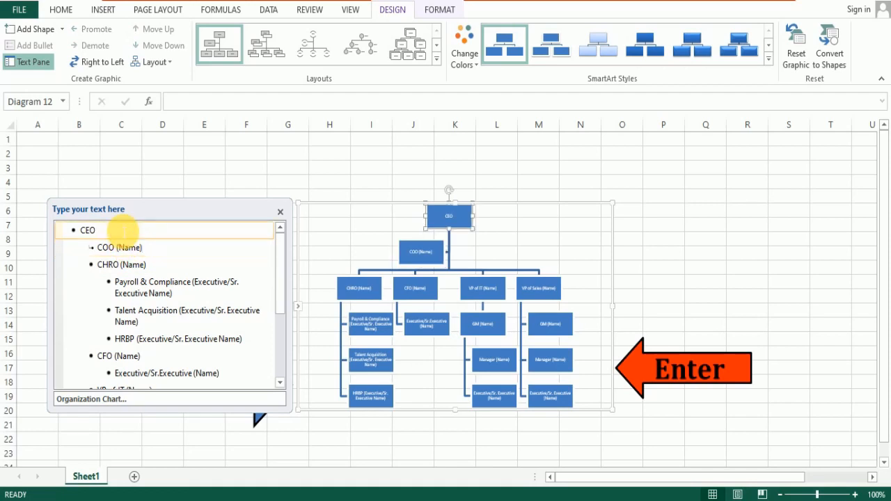
text((Name))
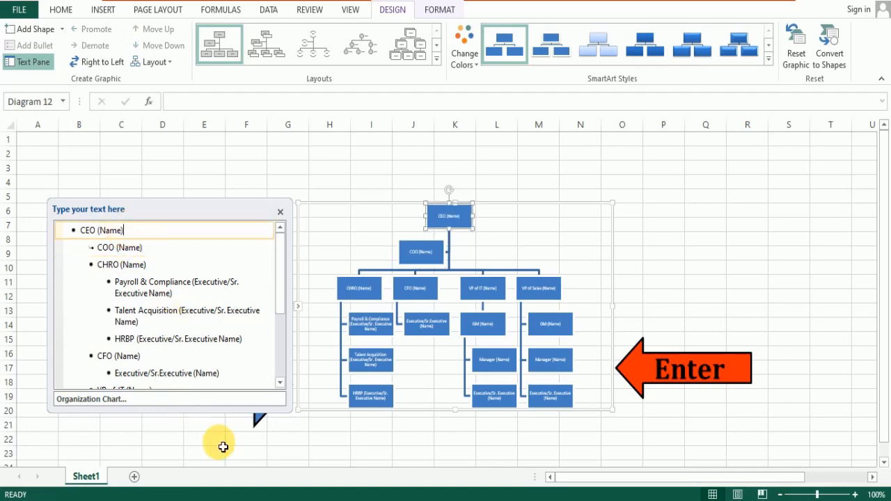
Enlarge the organization chart's frame on the sheet and move the red Enter arrow up beside columns S to U, rows 1 to 5.
click(329, 438)
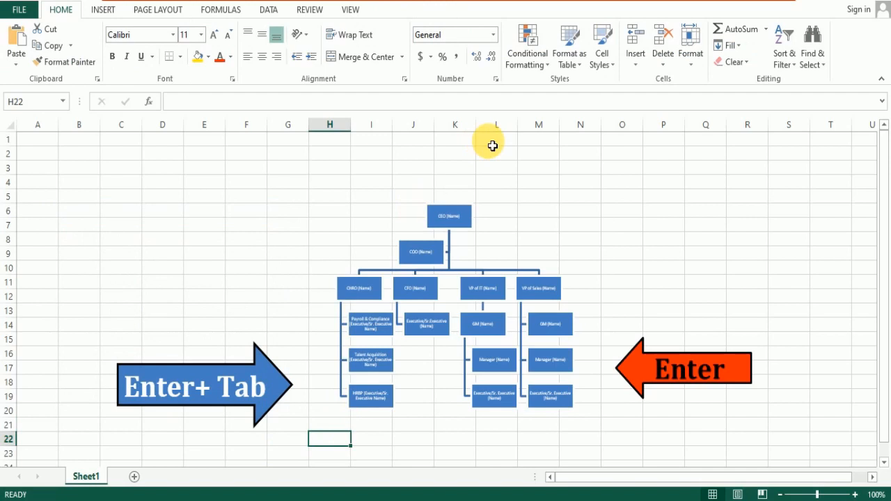
click(376, 239)
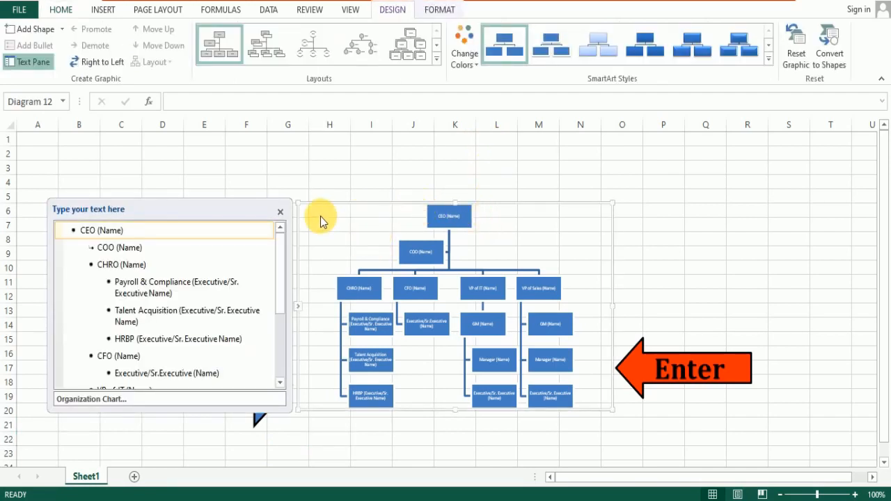
click(280, 211)
drag(250, 152, 243, 150)
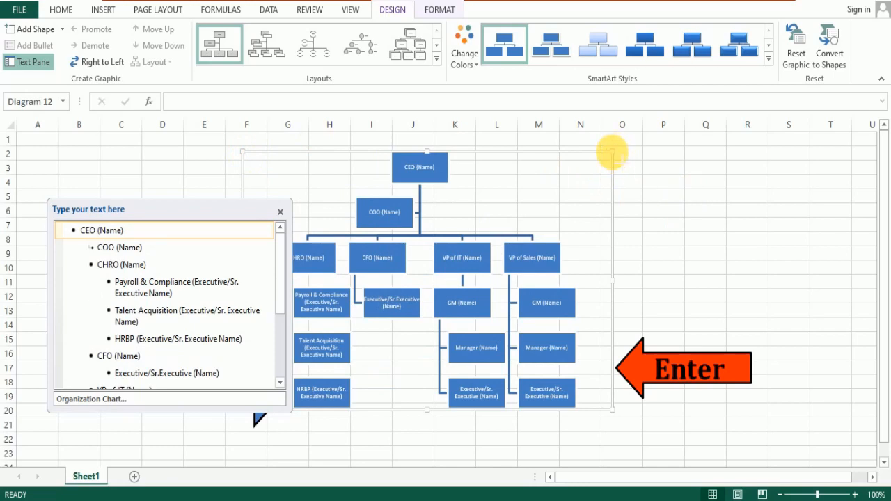
drag(610, 149, 772, 146)
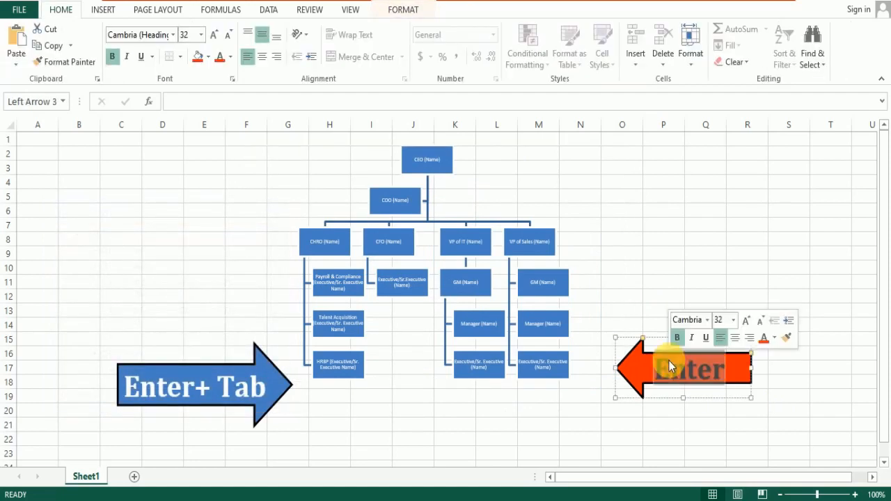
drag(758, 229, 794, 147)
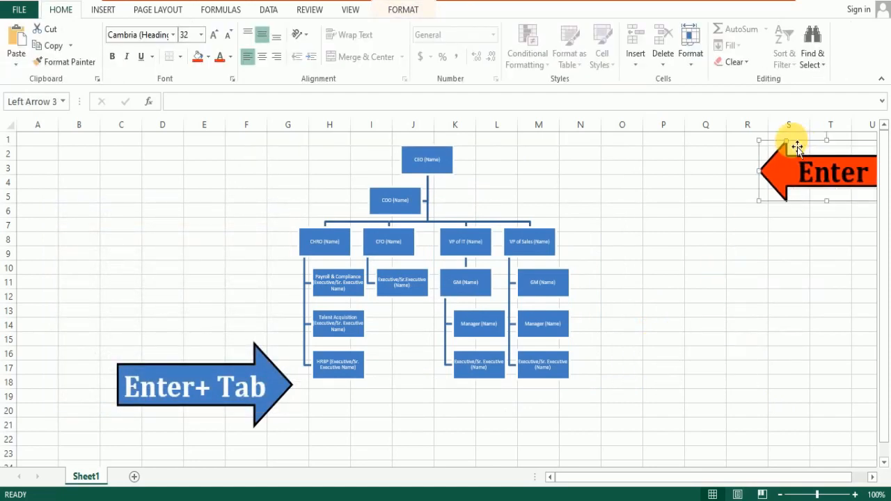
Move the blue Enter+ Tab arrow directly below the red arrow and enlarge the organization chart's frame to span columns C to Q, rows 2 to 22.
drag(185, 368, 834, 215)
click(454, 242)
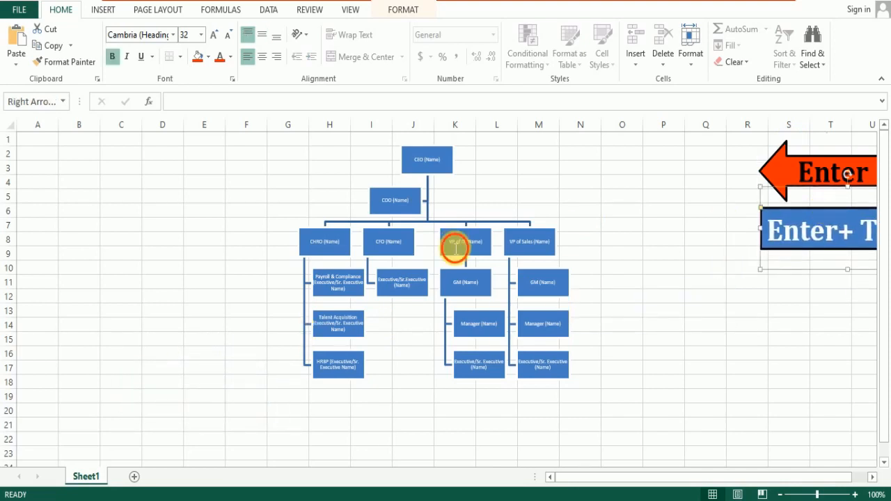
drag(243, 145, 116, 146)
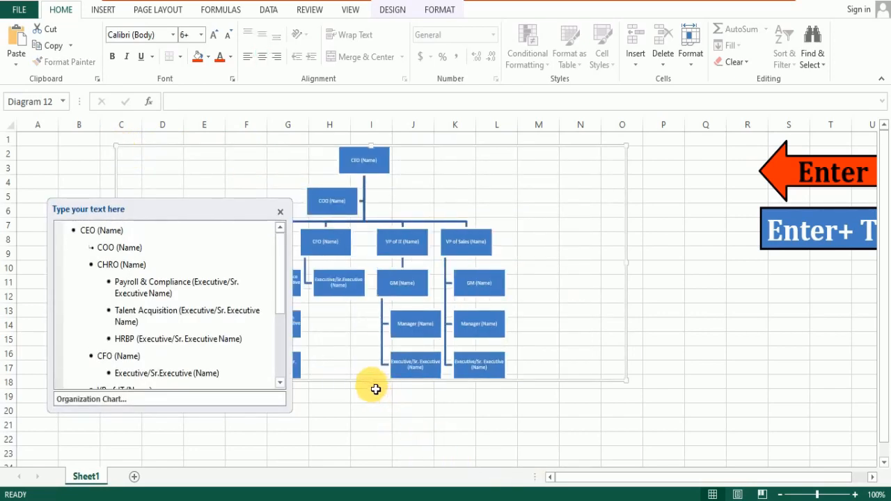
drag(370, 382, 378, 448)
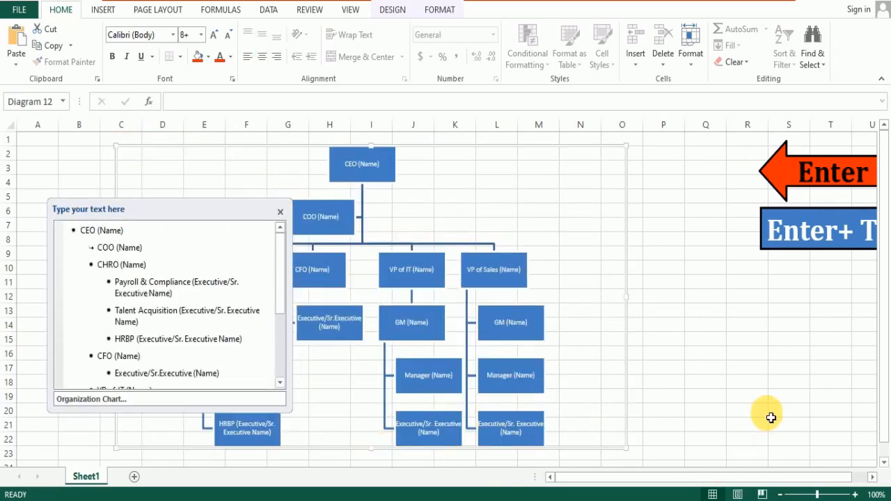
drag(631, 302, 707, 292)
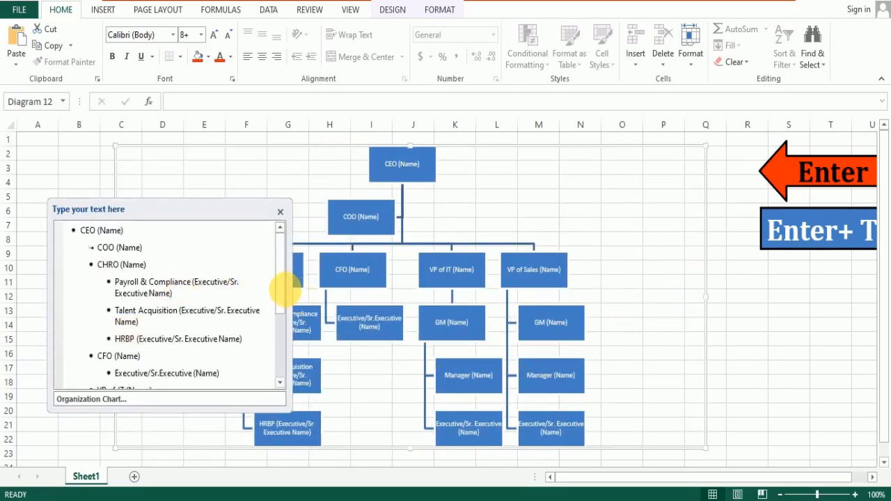
Set the text of all chart entries to Arial, size 11, and close the chart's text pane.
drag(279, 285, 70, 226)
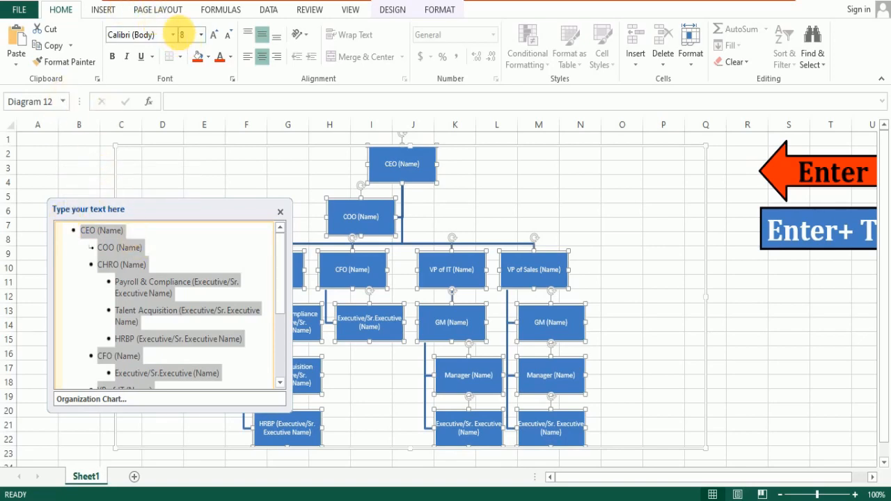
click(172, 35)
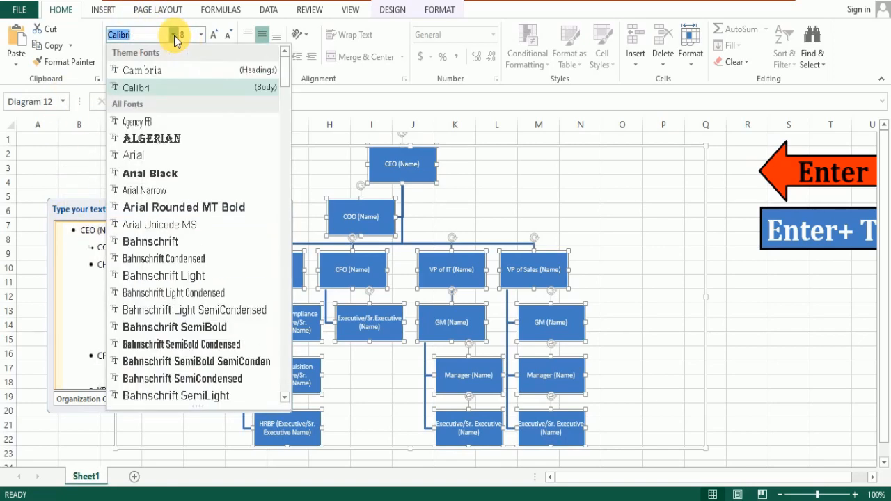
click(150, 156)
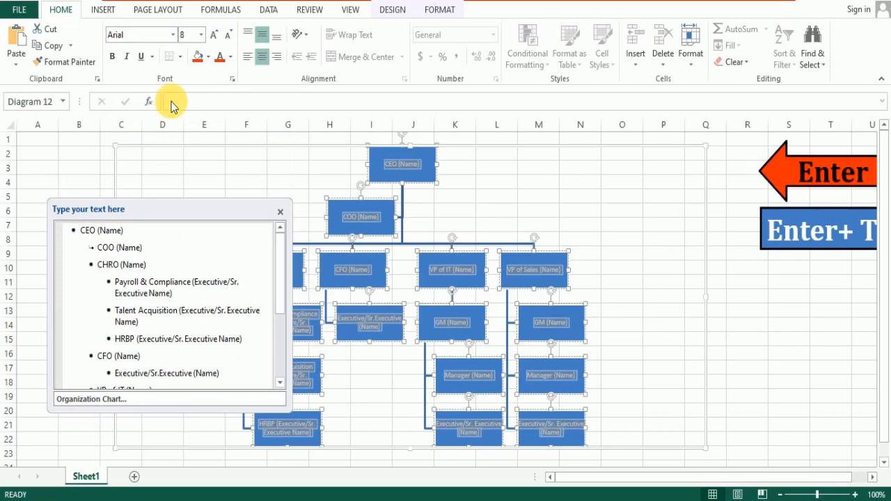
click(201, 35)
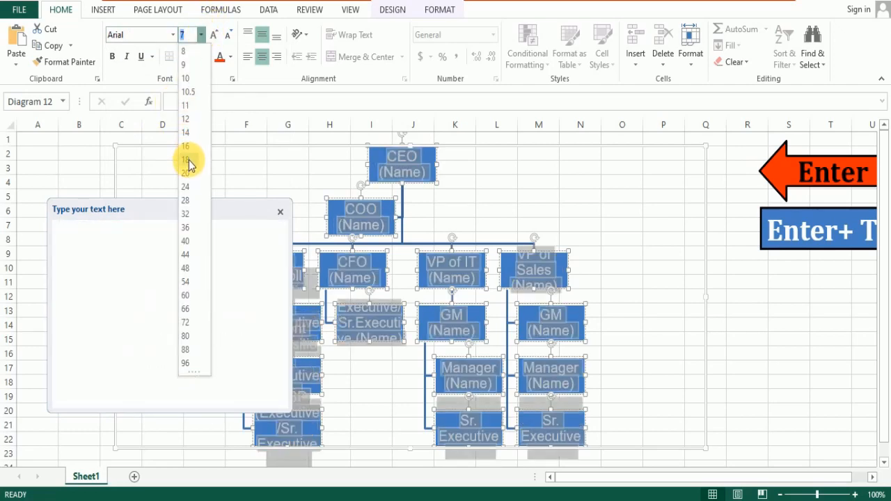
click(186, 106)
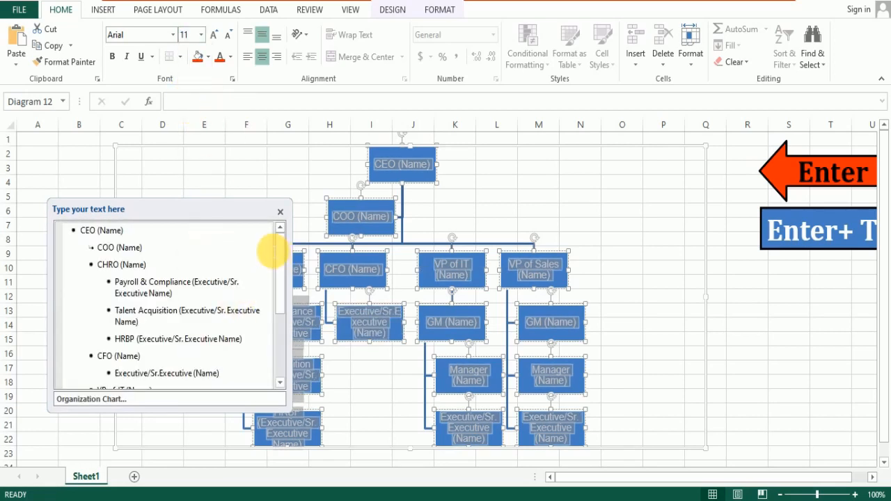
click(280, 211)
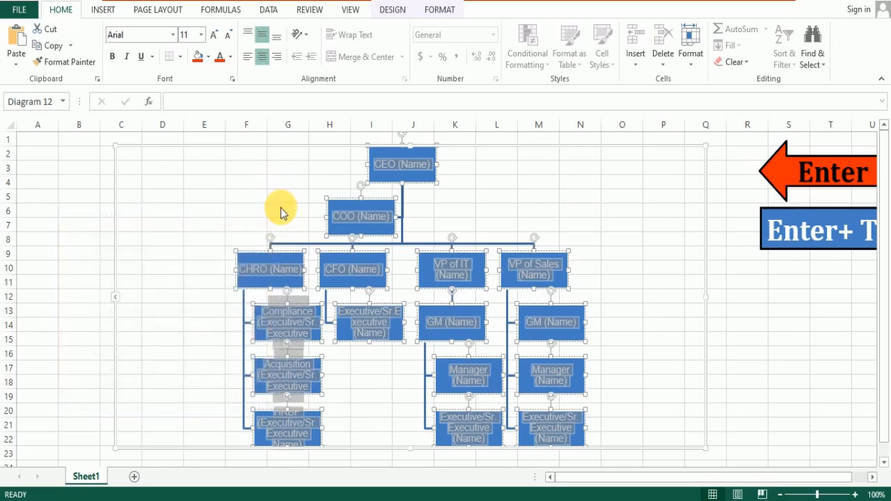
click(77, 256)
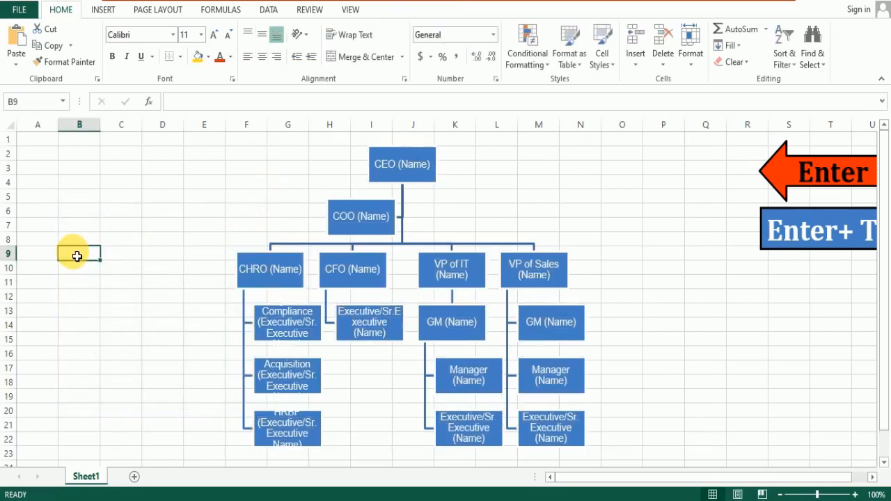
Recolor the organization chart with the fifth Colorful variation, using purple for the CEO and orange for the second level.
click(243, 243)
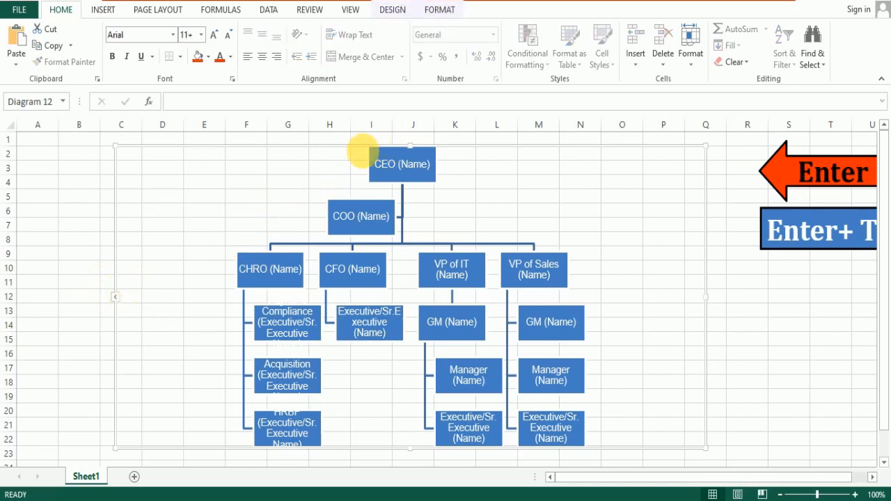
click(103, 10)
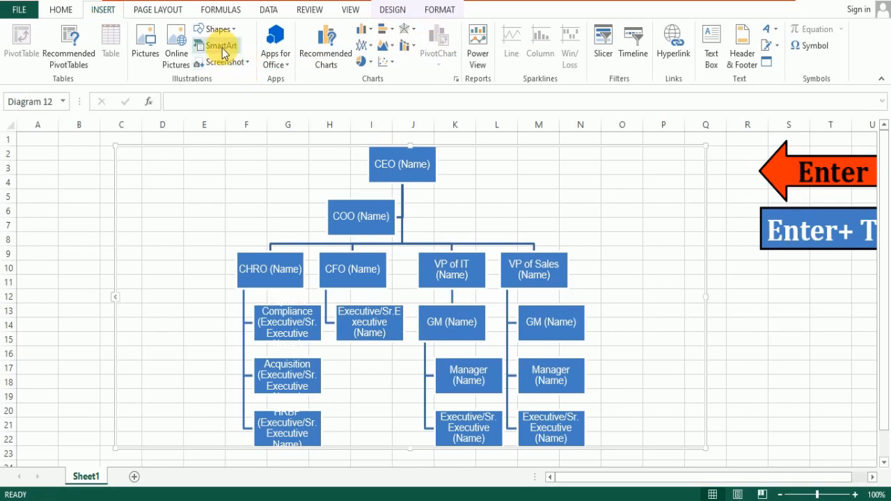
click(440, 12)
click(392, 9)
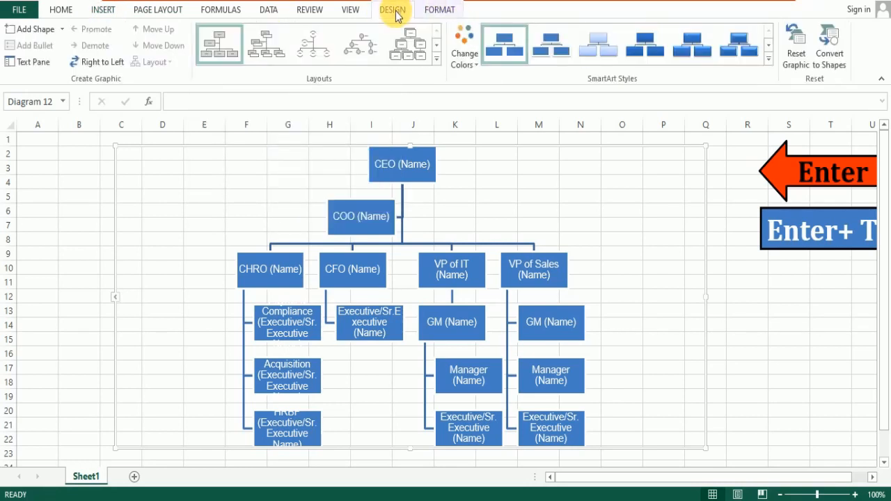
click(463, 64)
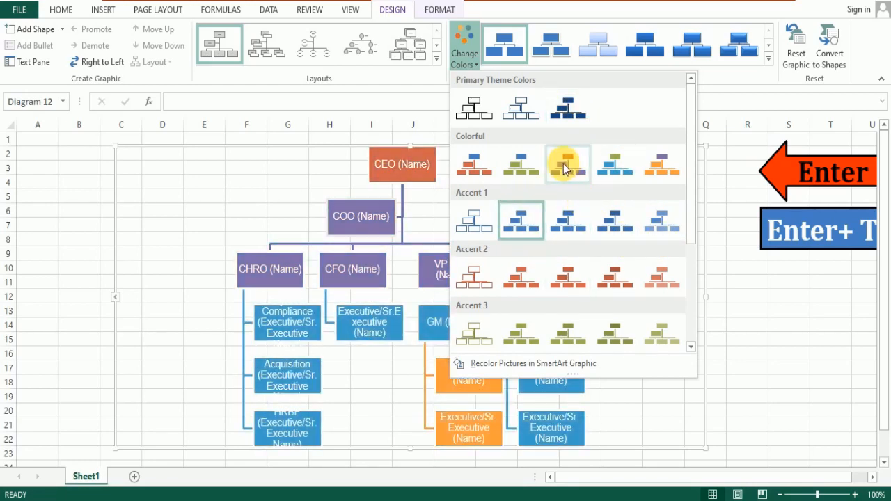
click(664, 167)
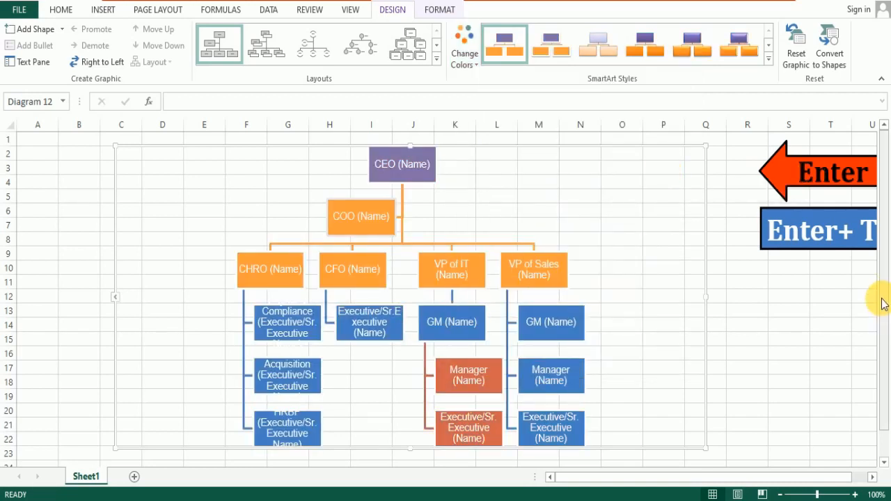
Extend the organization chart's frame to column R and down to row 24.
drag(882, 304, 883, 314)
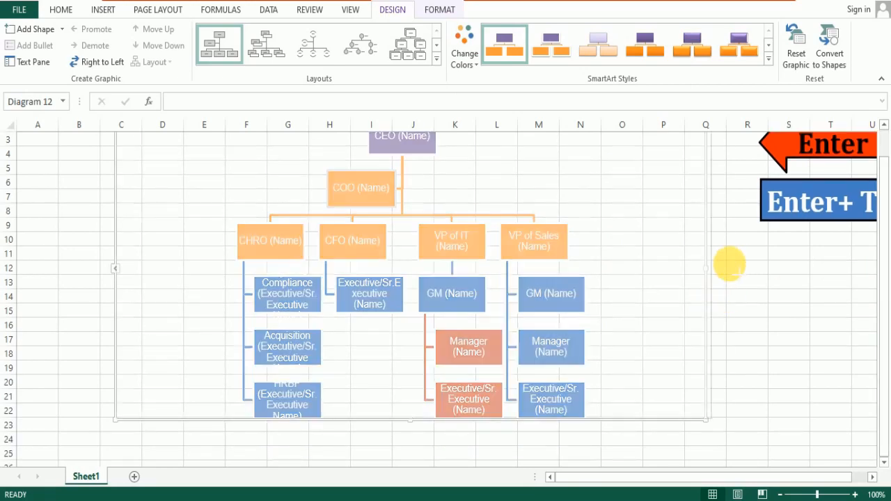
drag(728, 263, 744, 264)
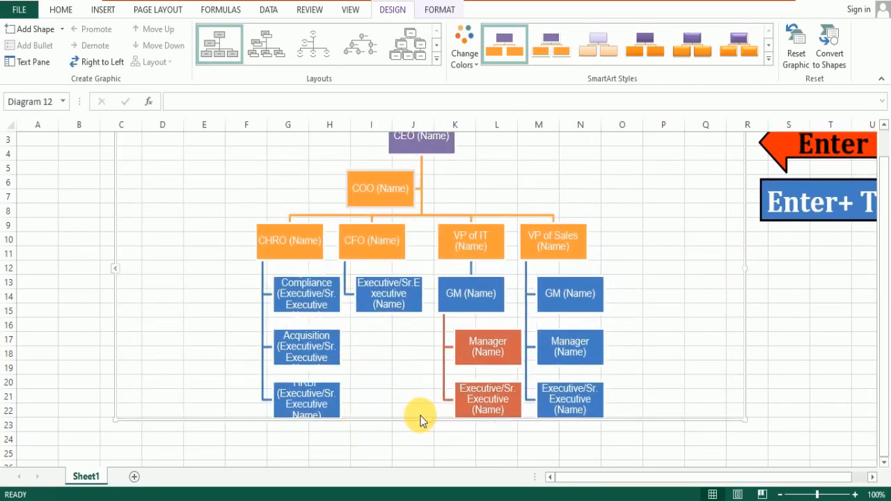
drag(426, 420, 432, 451)
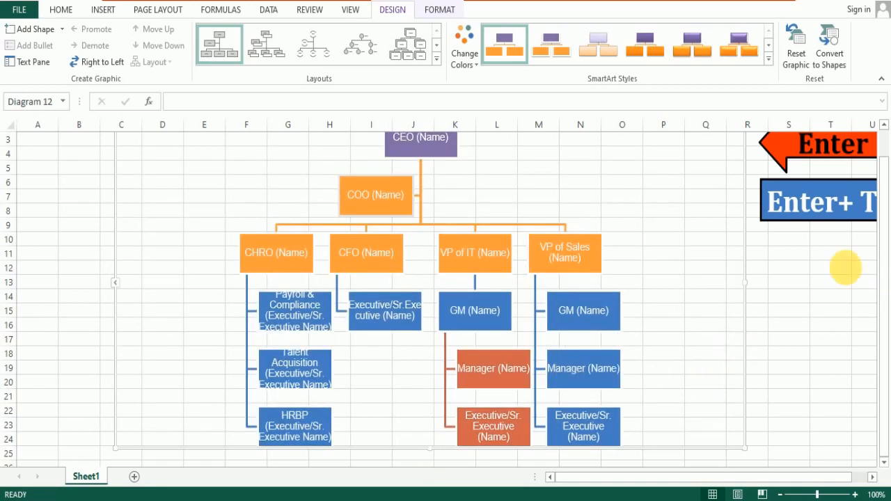
Set the text in the Payroll & Compliance box to font size 10.
click(322, 315)
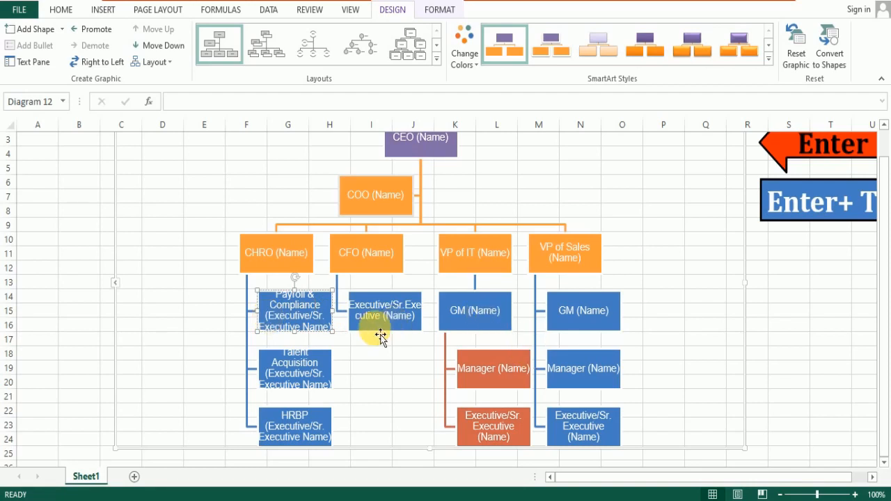
drag(277, 297, 331, 339)
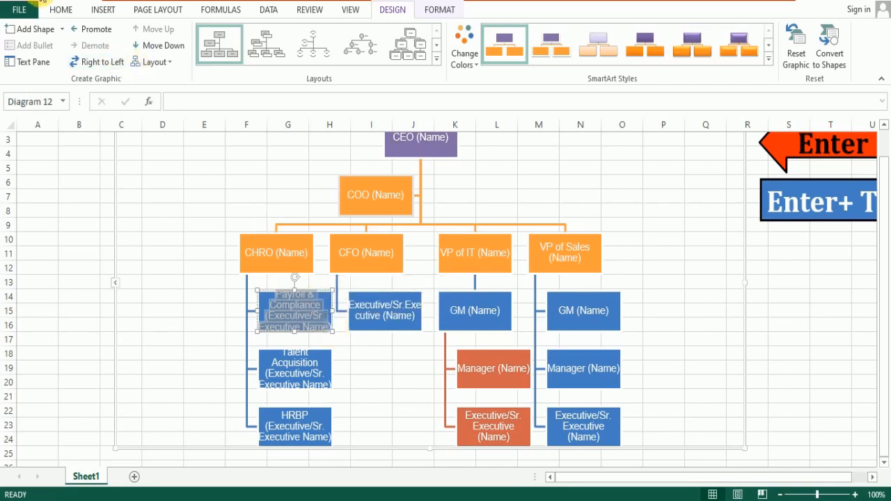
click(60, 14)
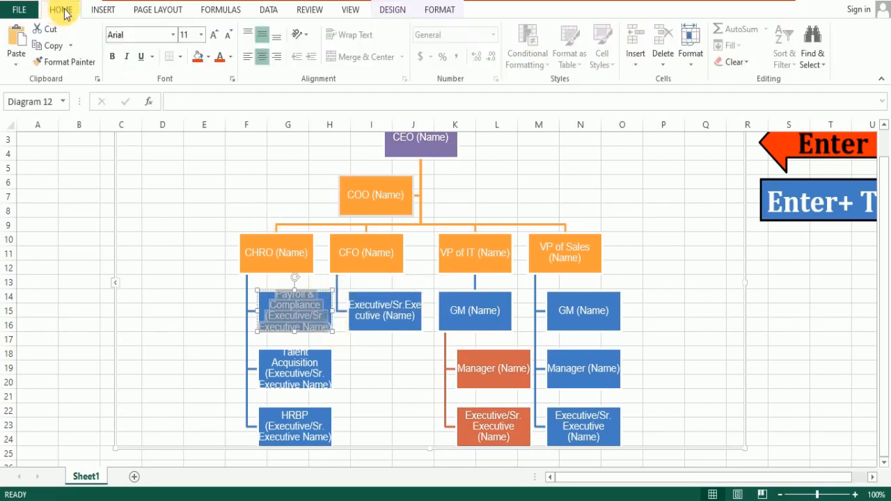
click(202, 35)
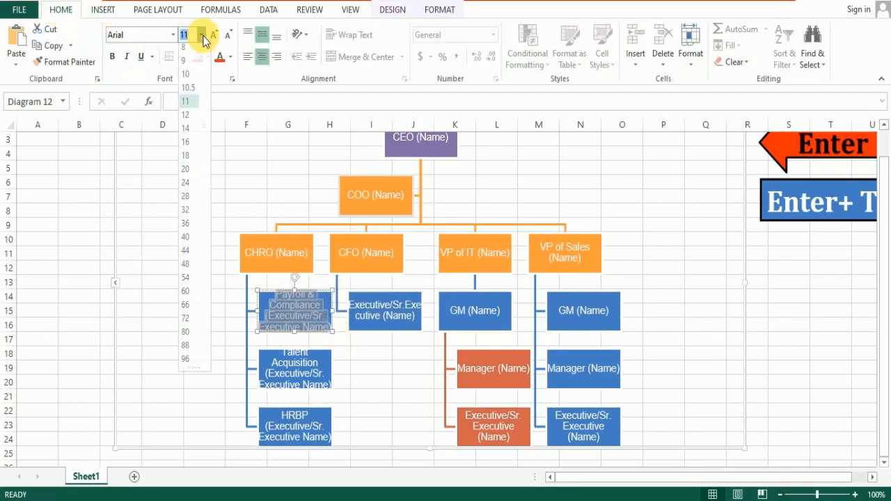
click(187, 78)
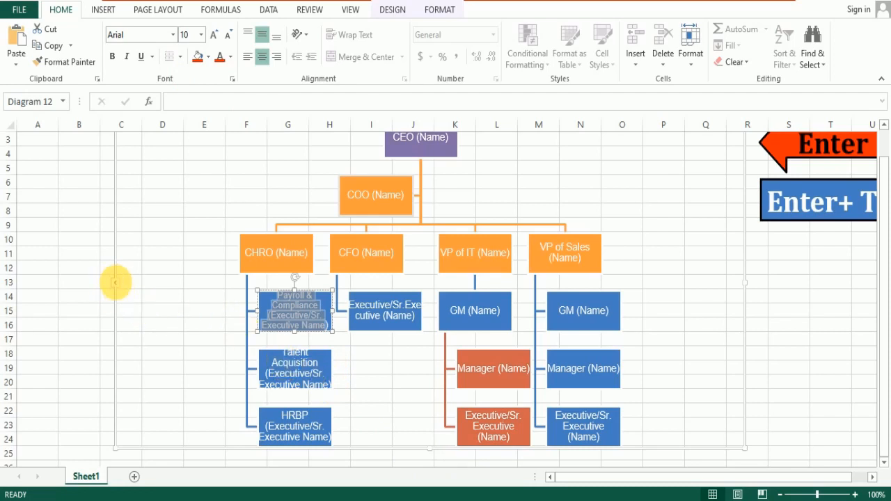
Widen the chart's text pane and set the Payroll & Compliance, Talent Acquisition and HRBP entries together to font size 10.
click(116, 284)
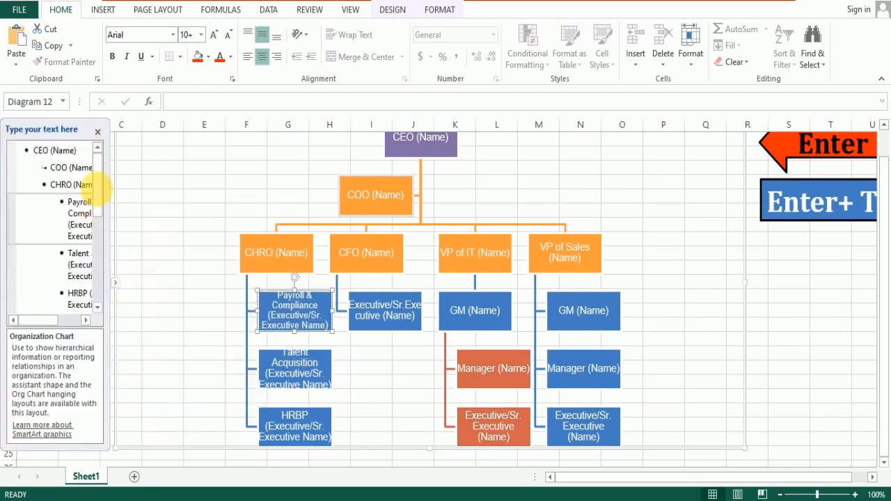
drag(106, 182, 215, 185)
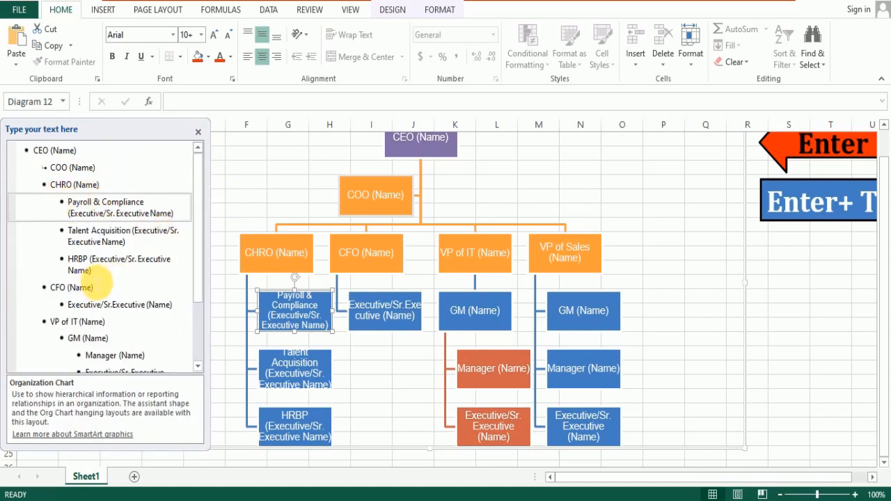
drag(91, 271, 63, 203)
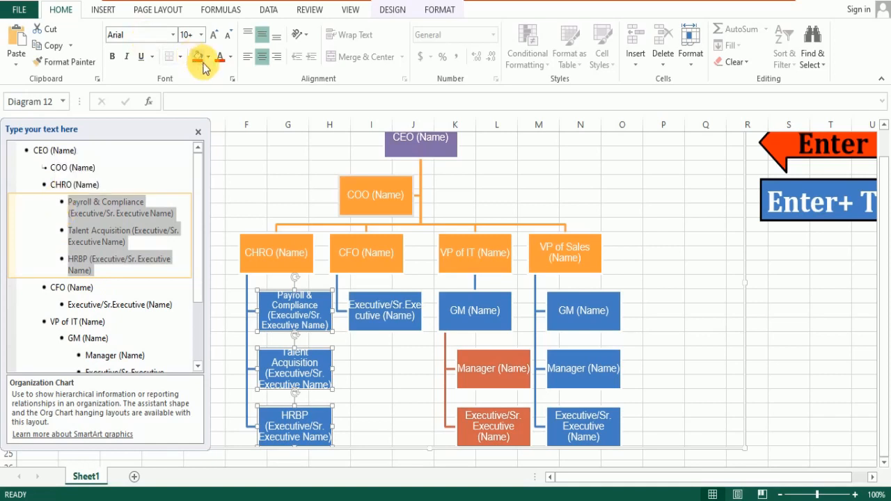
click(202, 35)
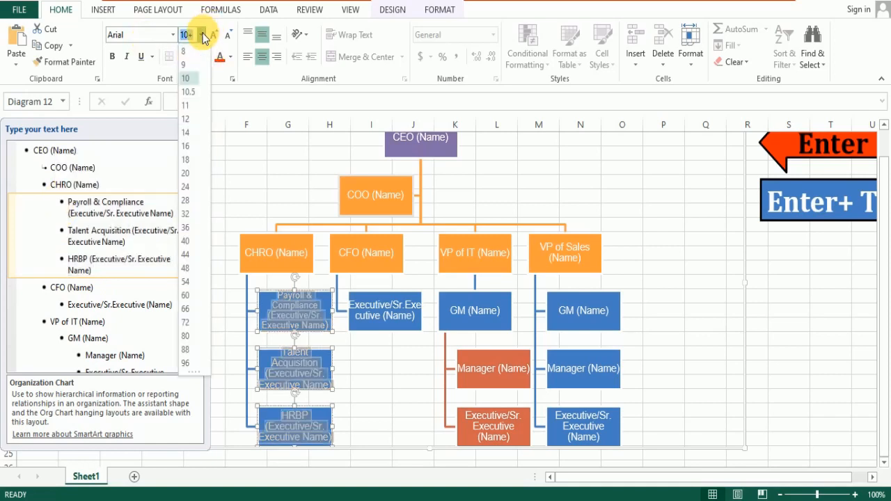
click(188, 77)
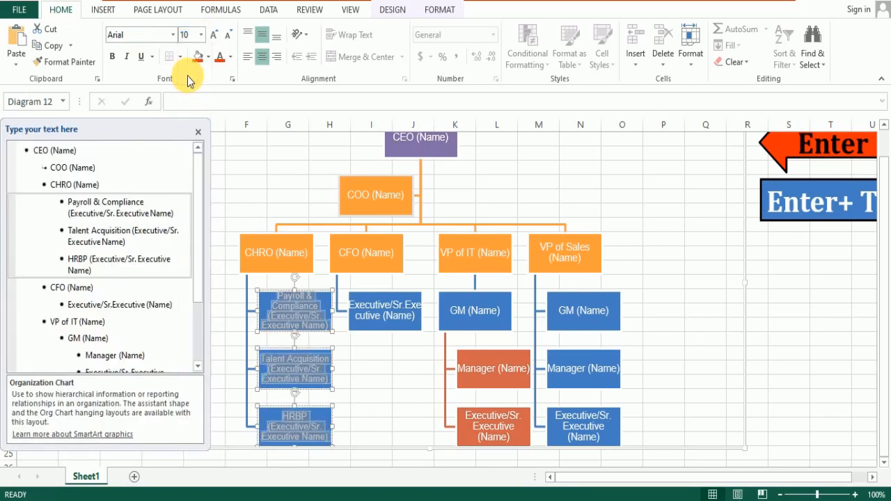
Make the titles CEO, COO and CHRO bold, without their "(Name)" placeholders.
double_click(40, 150)
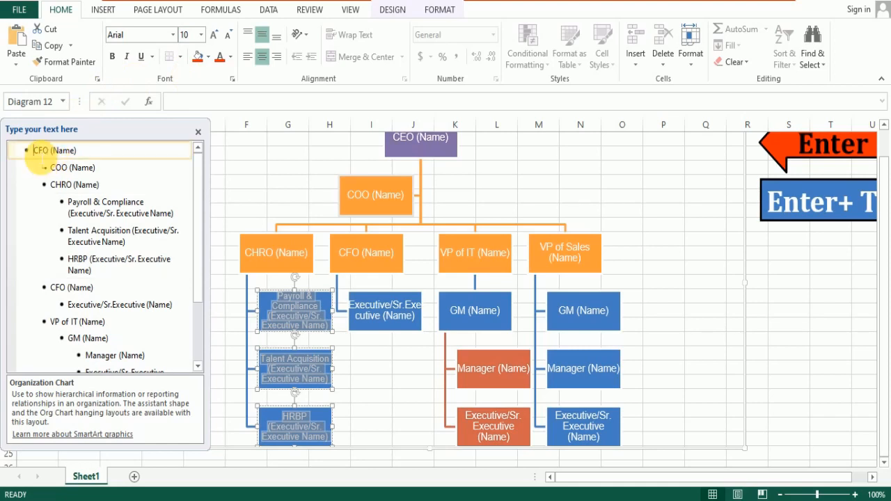
key(ctrl+b)
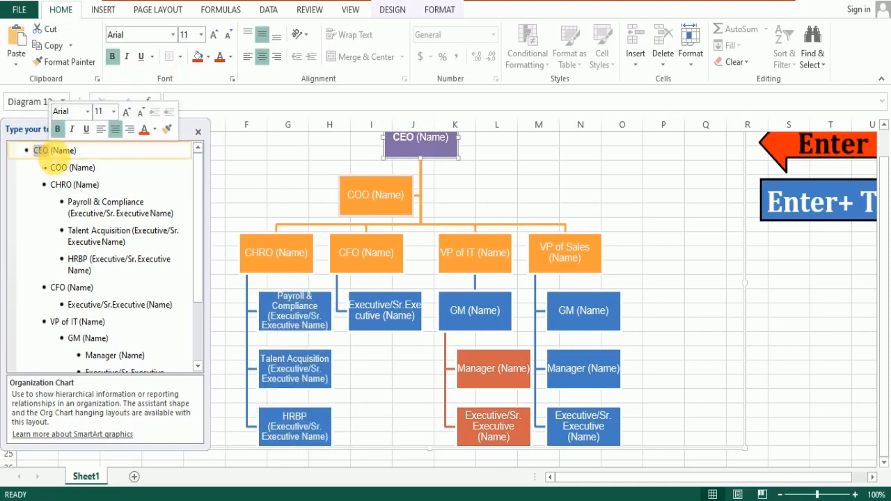
double_click(58, 168)
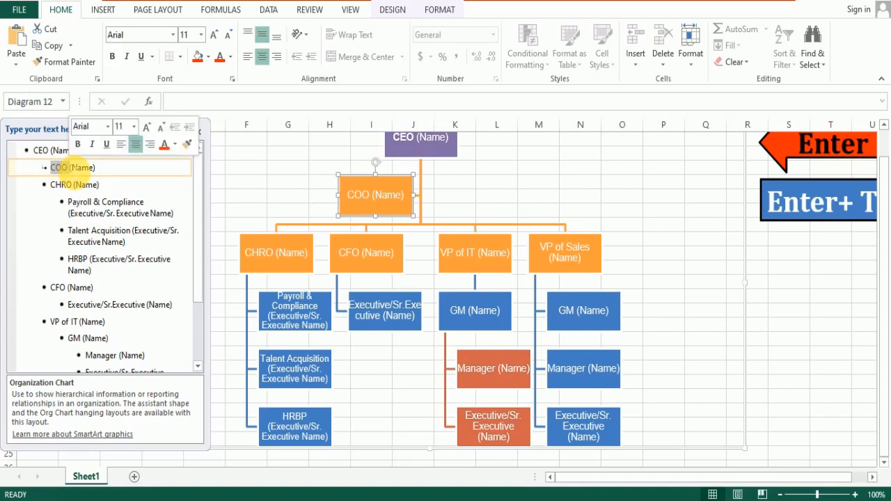
key(ctrl+b)
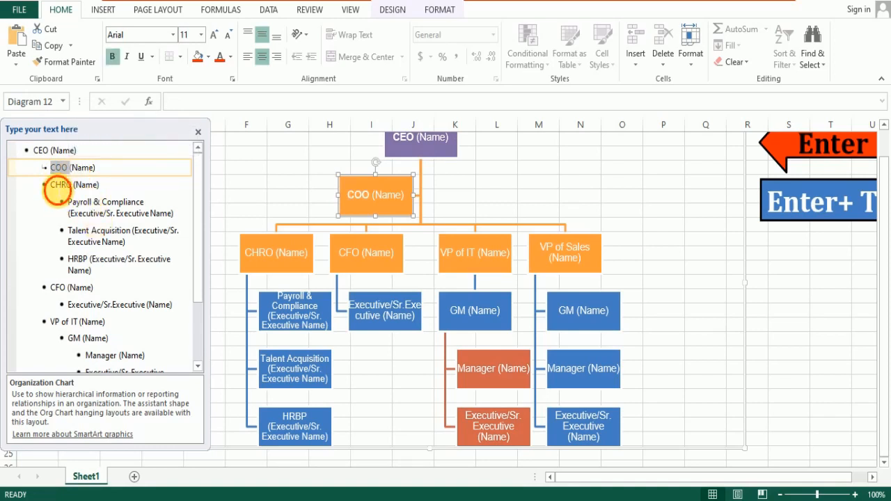
double_click(59, 186)
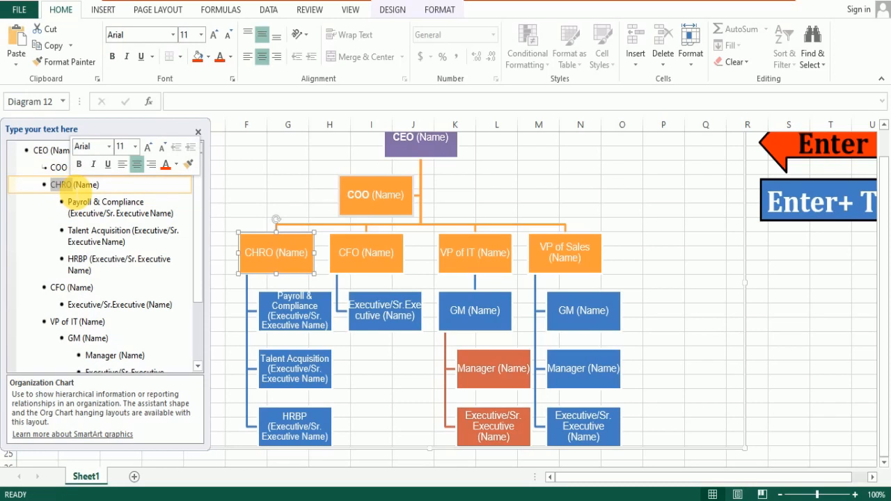
key(ctrl+b)
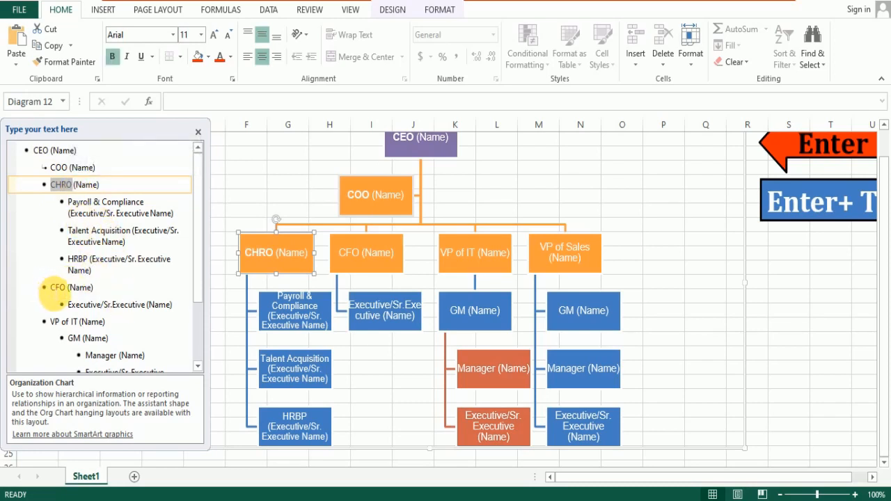
Make the titles CFO and VP of IT bold, without their "(Name)" placeholders.
click(56, 287)
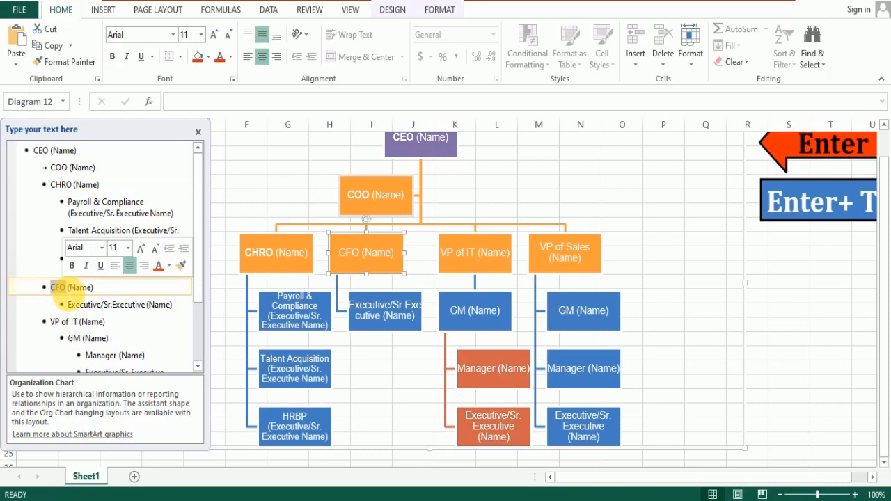
key(ctrl+b)
click(48, 322)
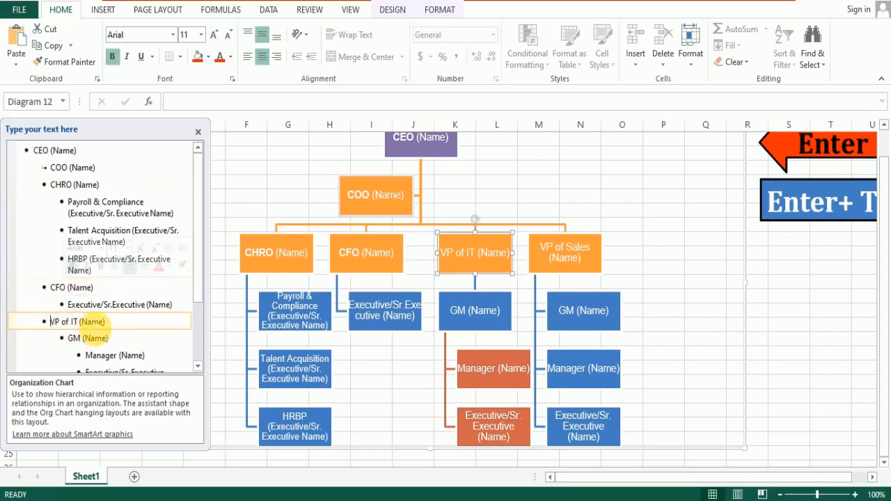
drag(95, 327, 102, 329)
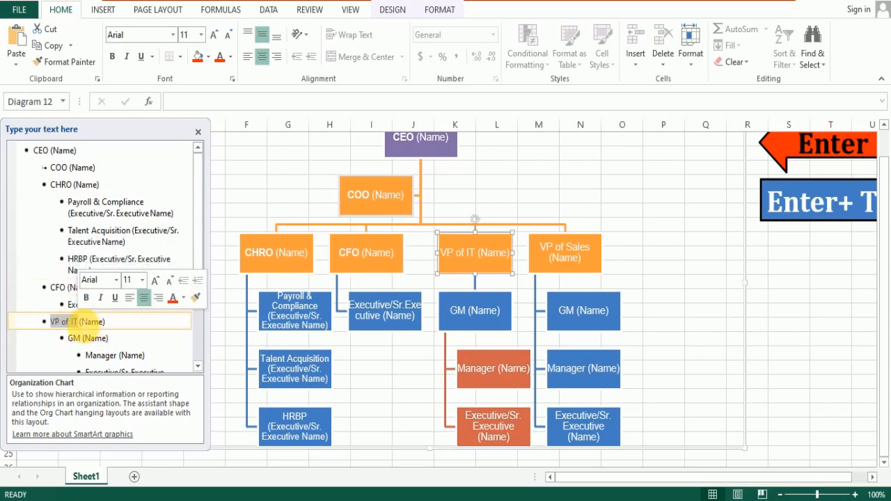
click(86, 298)
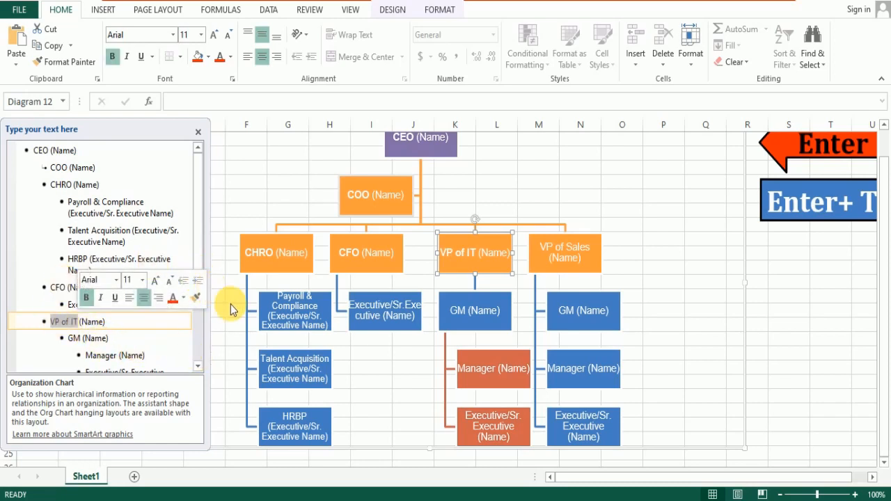
Set the GM, Manager and Executive/Sr. Executive entries under VP of IT together to font size 10.
drag(198, 257, 199, 328)
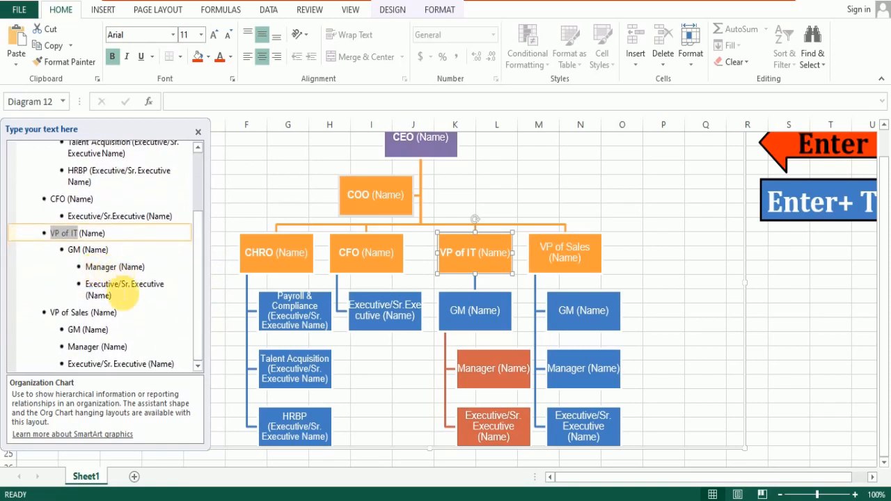
drag(120, 297, 68, 249)
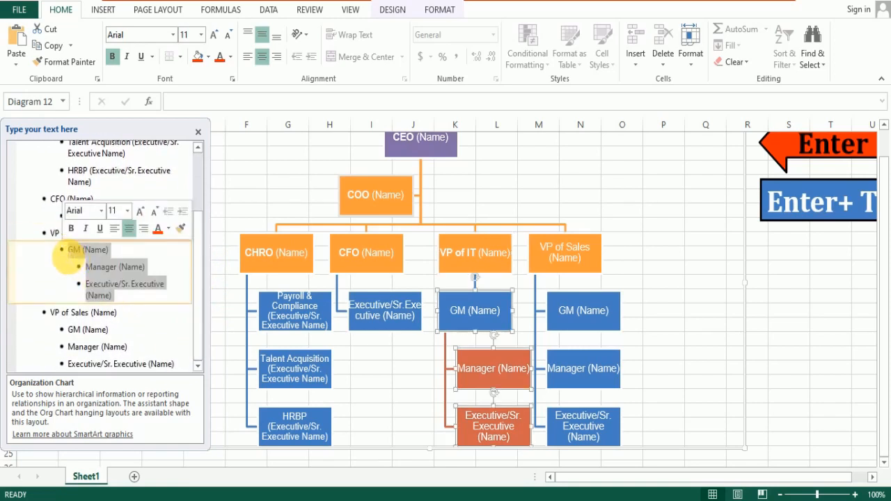
click(201, 36)
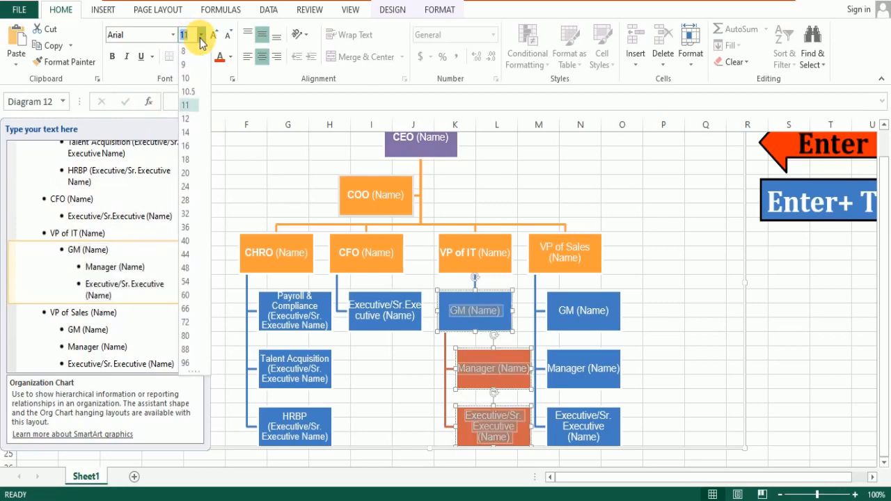
click(189, 80)
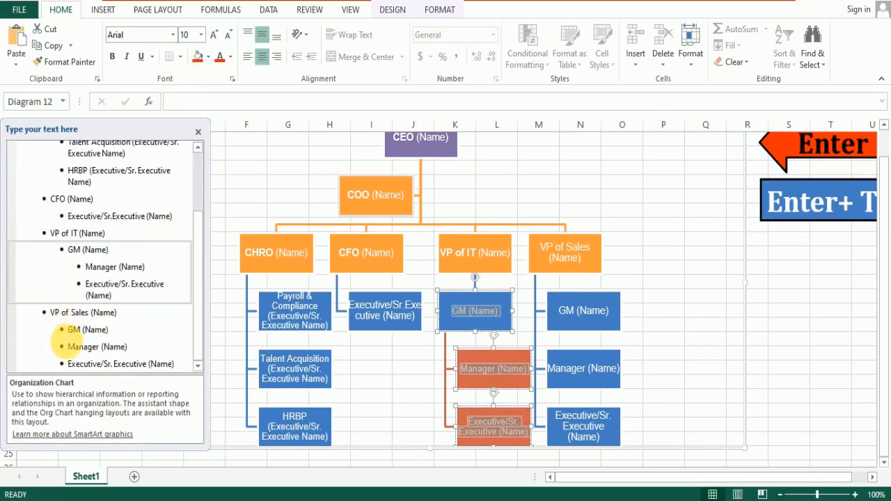
Make the VP of Sales title bold and set the GM, Manager and Executive/Sr. Executive entries under it to font size 10.
drag(46, 312, 97, 315)
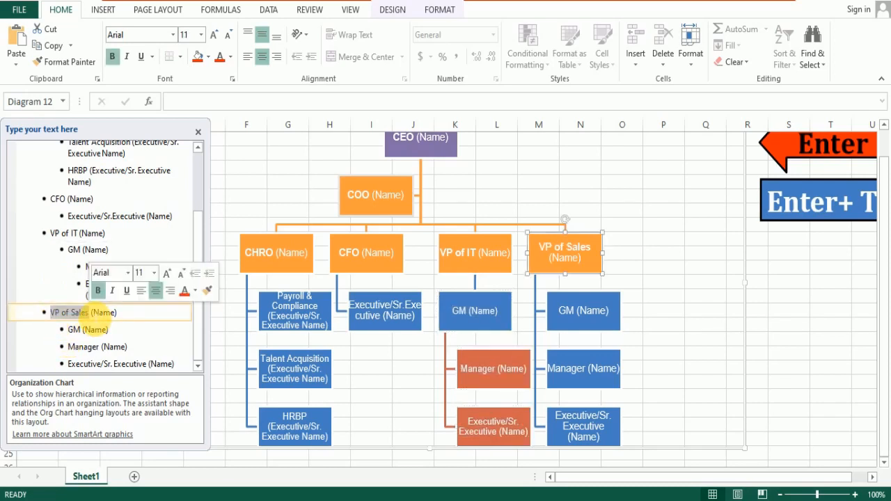
drag(68, 329, 178, 369)
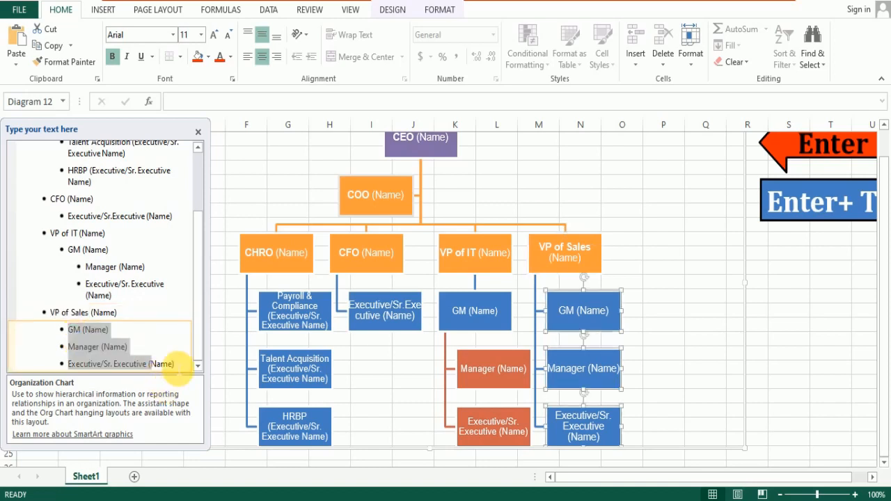
click(201, 35)
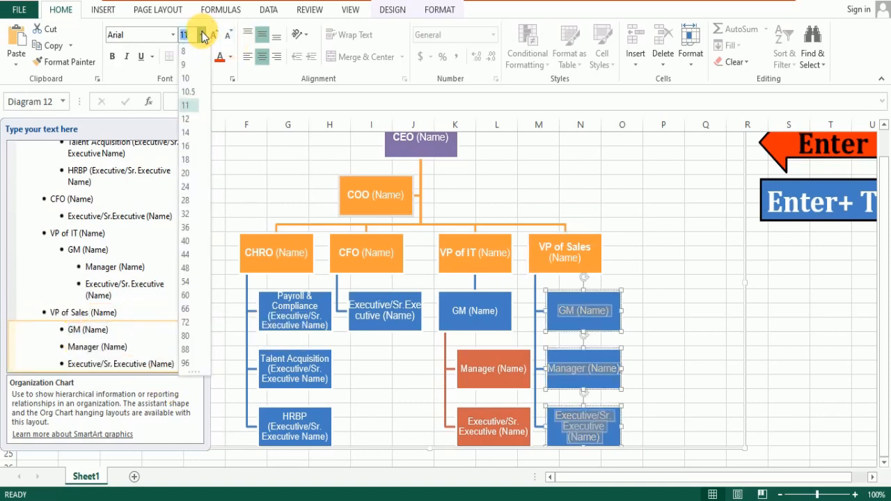
click(189, 80)
click(811, 318)
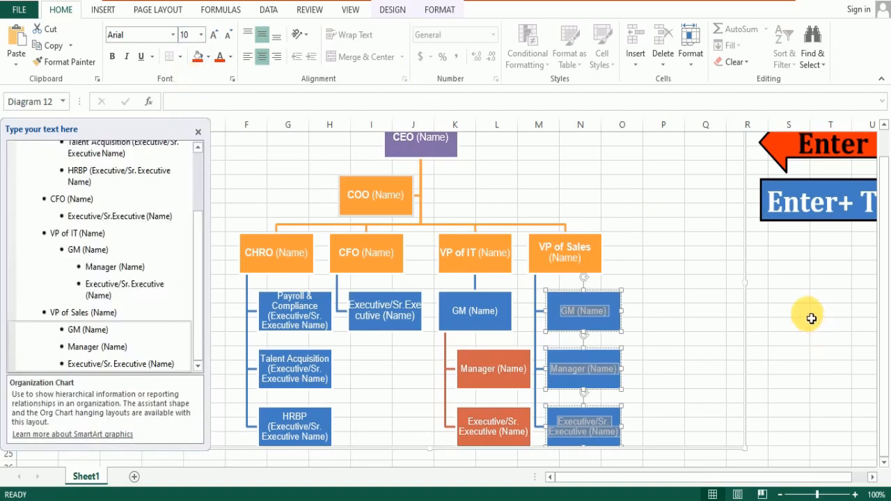
drag(883, 299, 887, 290)
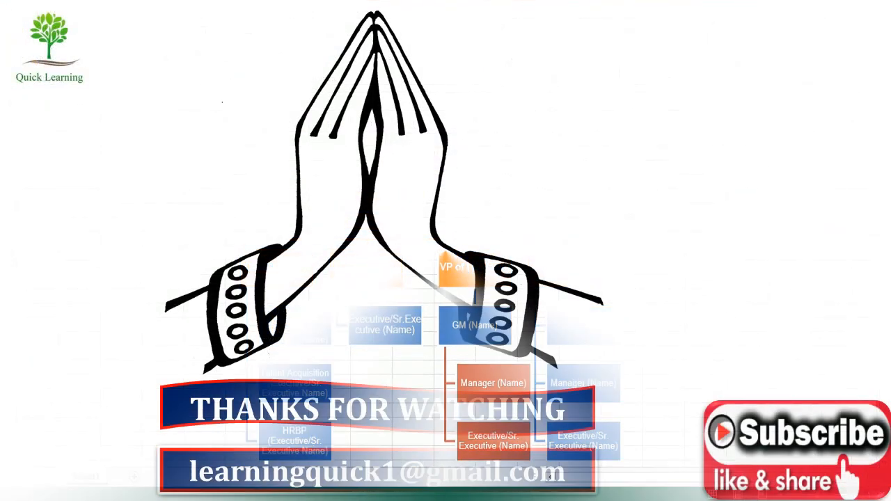